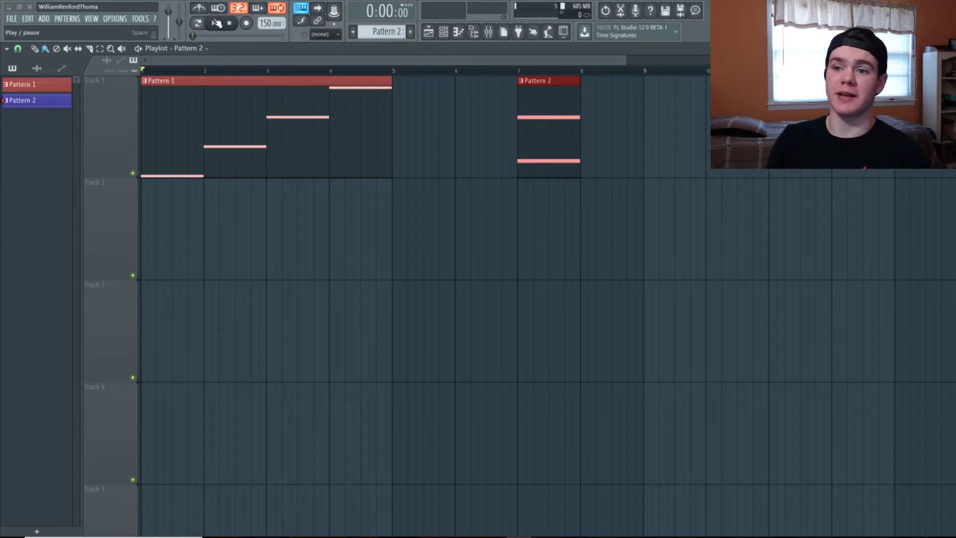
- Open Pattern 2's Serum notes in the piano roll and play the two stacked octave notes
{"action": "key", "text": "space"}
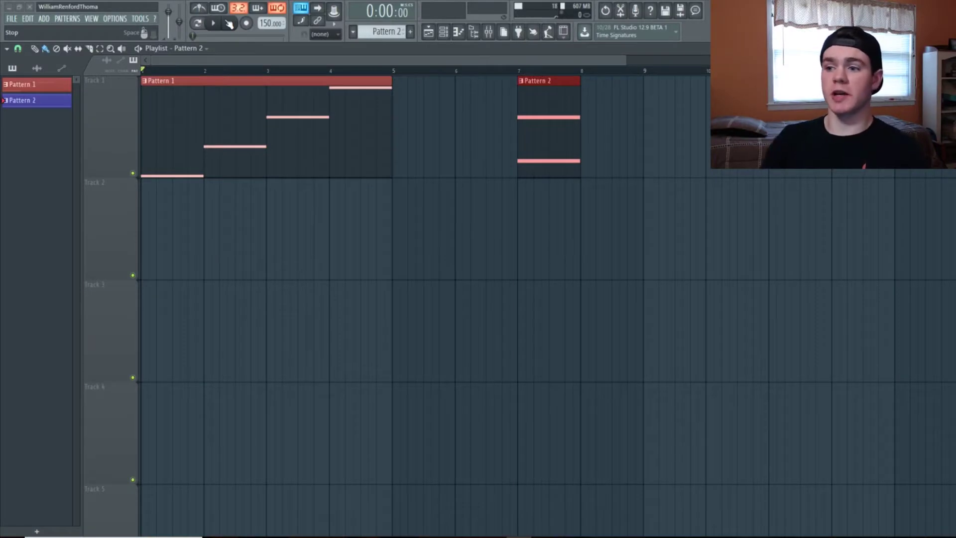
{"action": "double_click", "coordinate": [556, 127]}
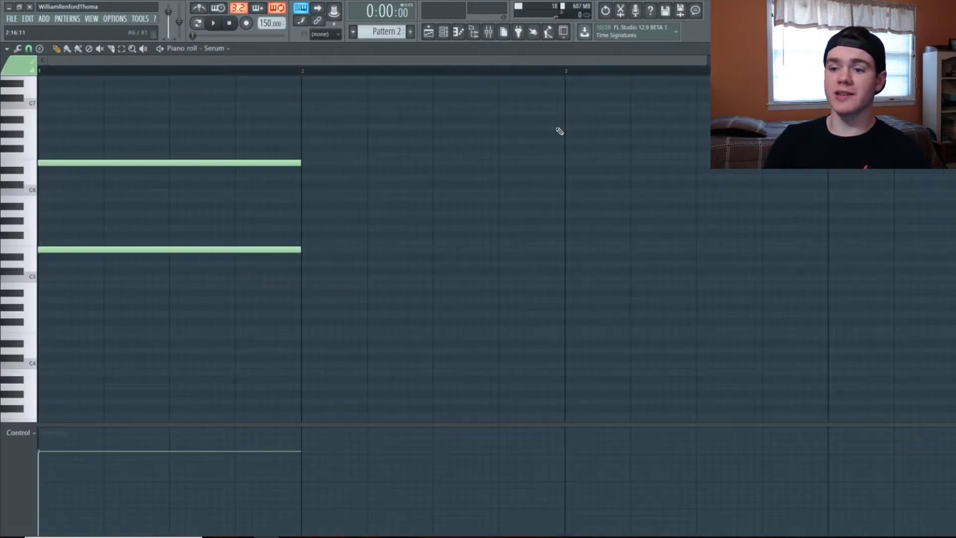
{"action": "left_click_drag", "start_coordinate": [704, 62], "coordinate": [389, 98]}
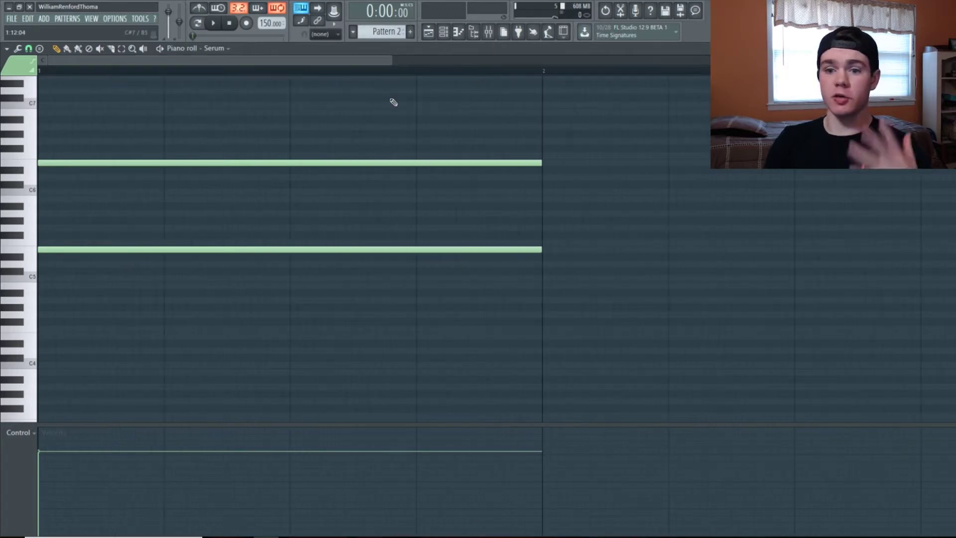
{"action": "scroll", "coordinate": [316, 154], "scroll_direction": "up", "scroll_amount": 1}
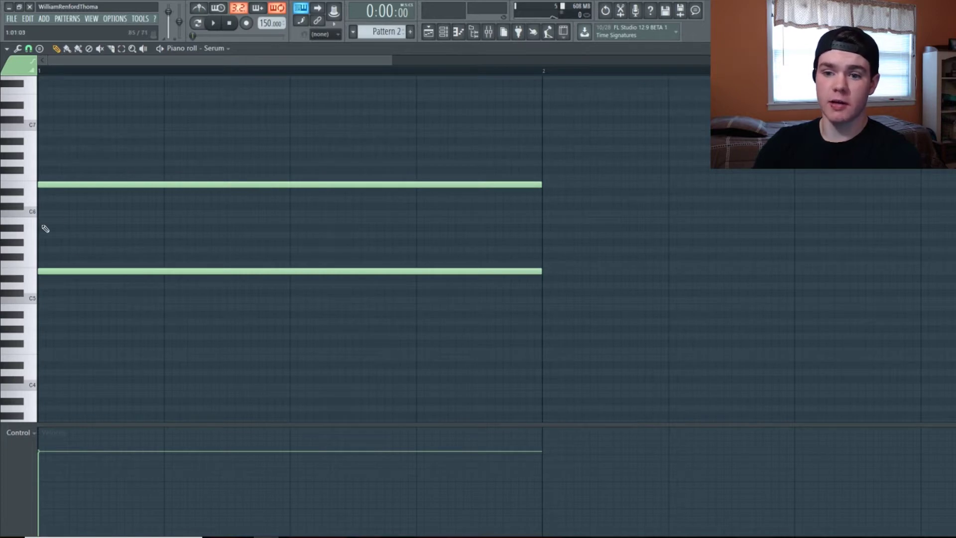
{"action": "left_click", "coordinate": [213, 25]}
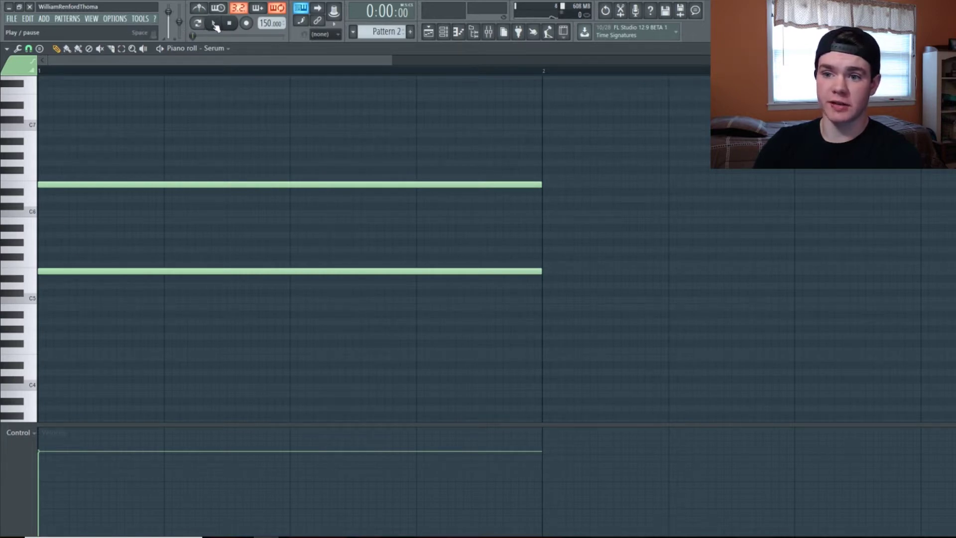
{"action": "left_click", "coordinate": [230, 24]}
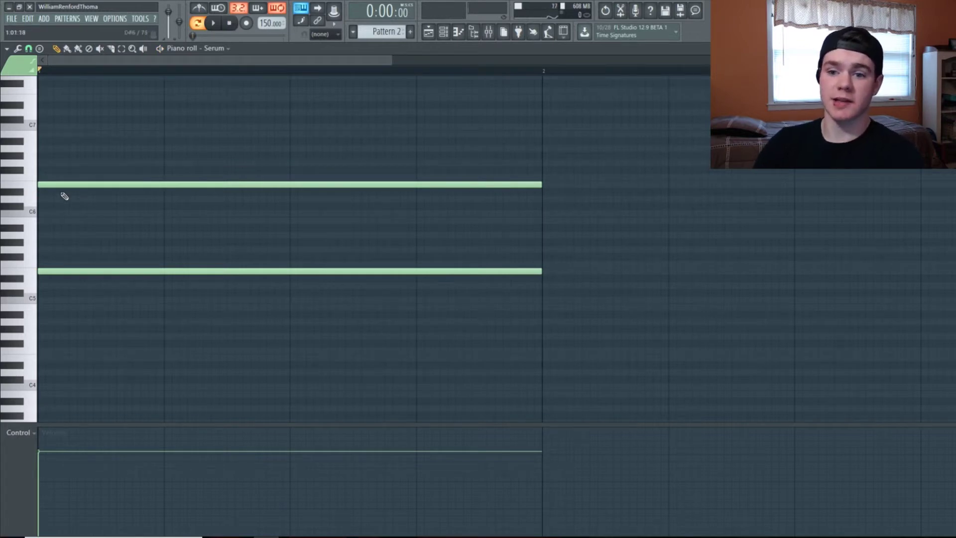
- Move the upper note down to B5 and play the pattern to hear the interval
{"action": "left_click_drag", "start_coordinate": [60, 185], "coordinate": [54, 221]}
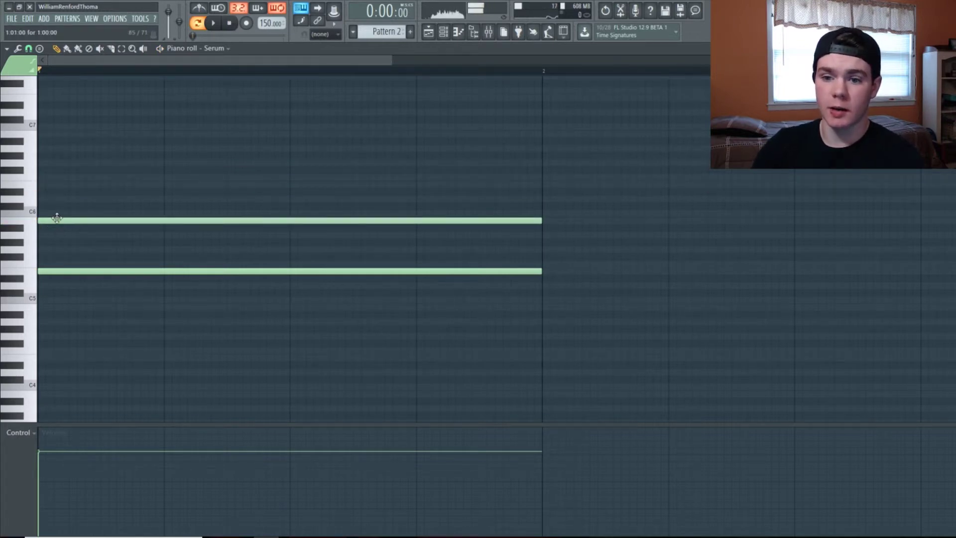
{"action": "left_click", "coordinate": [214, 24]}
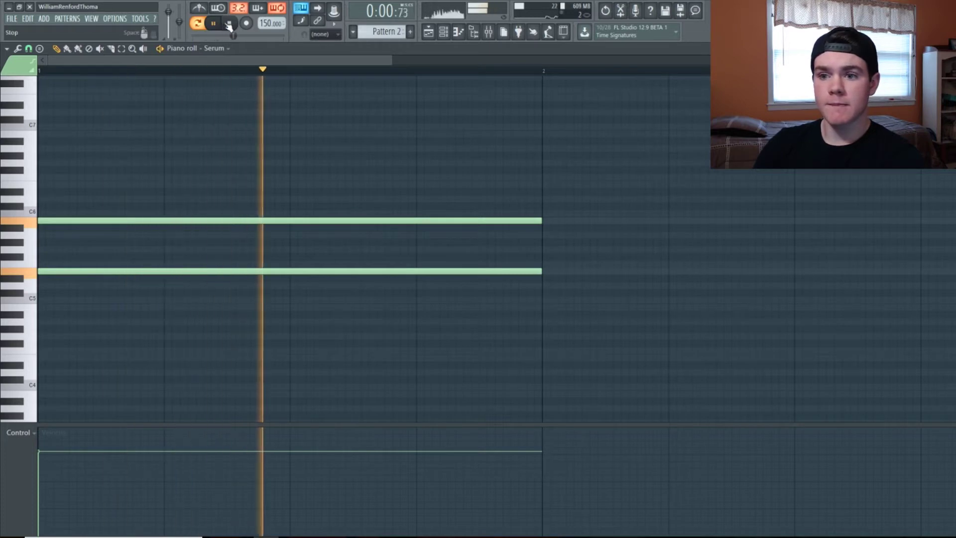
{"action": "left_click", "coordinate": [230, 24]}
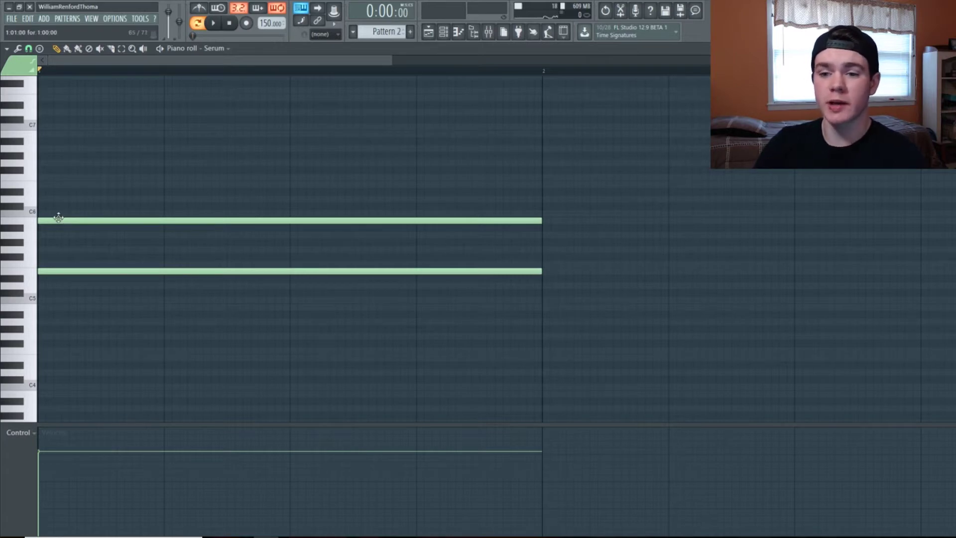
- Raise the upper note to E6, starting a quarter step after the lower note, and play the pattern
{"action": "left_click_drag", "start_coordinate": [58, 219], "coordinate": [66, 177]}
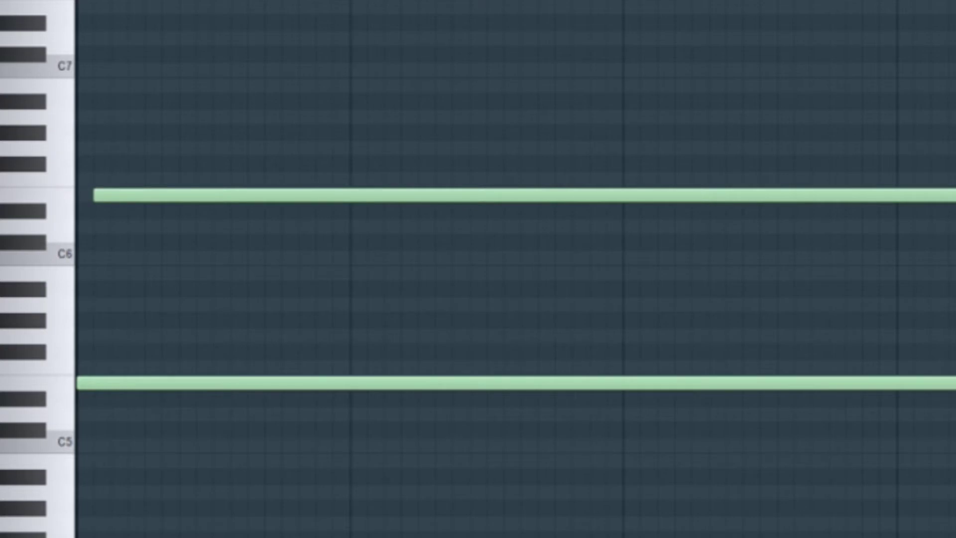
{"action": "left_click", "coordinate": [214, 23]}
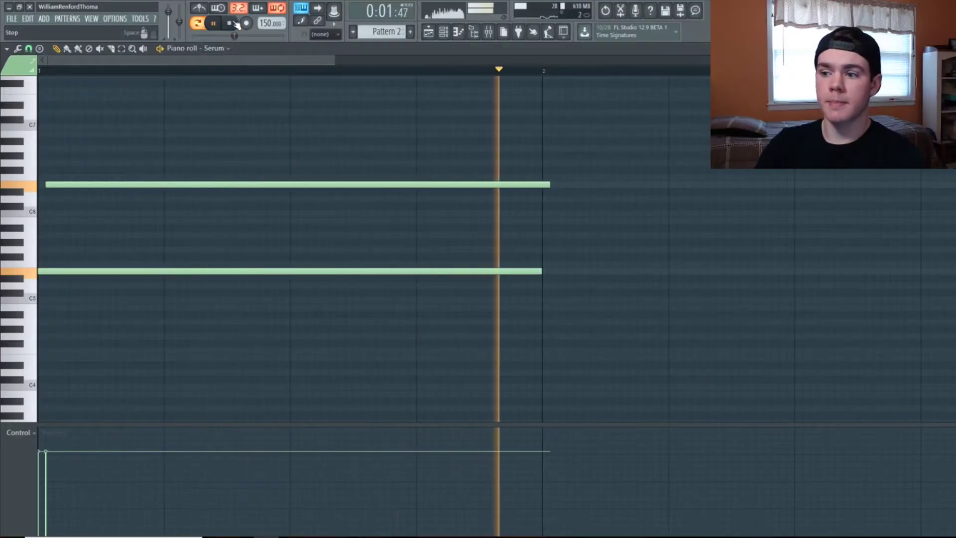
{"action": "left_click", "coordinate": [230, 23]}
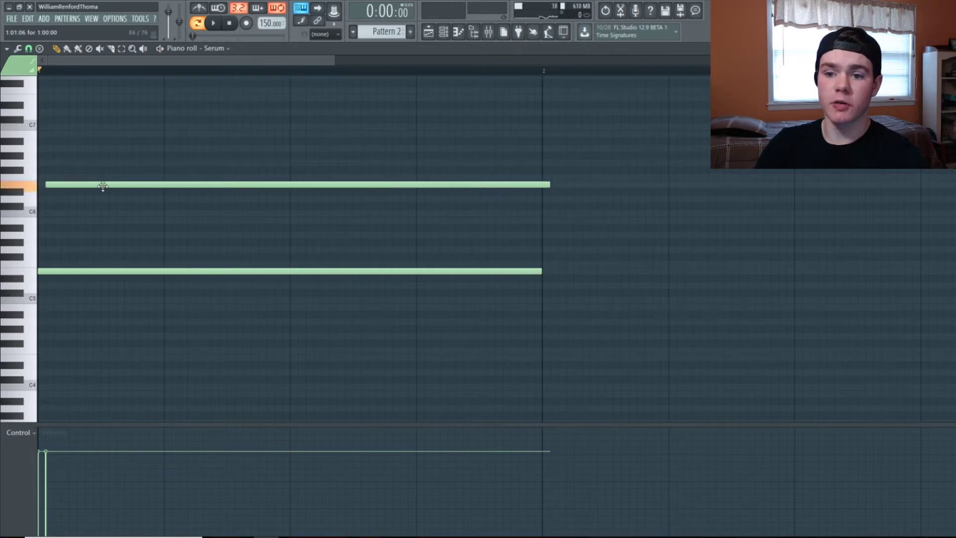
- Delay the upper note in two further moves until it starts one full step after the lower note, playing the pattern after each
{"action": "left_click_drag", "start_coordinate": [106, 186], "coordinate": [114, 185]}
{"action": "key", "text": "space"}
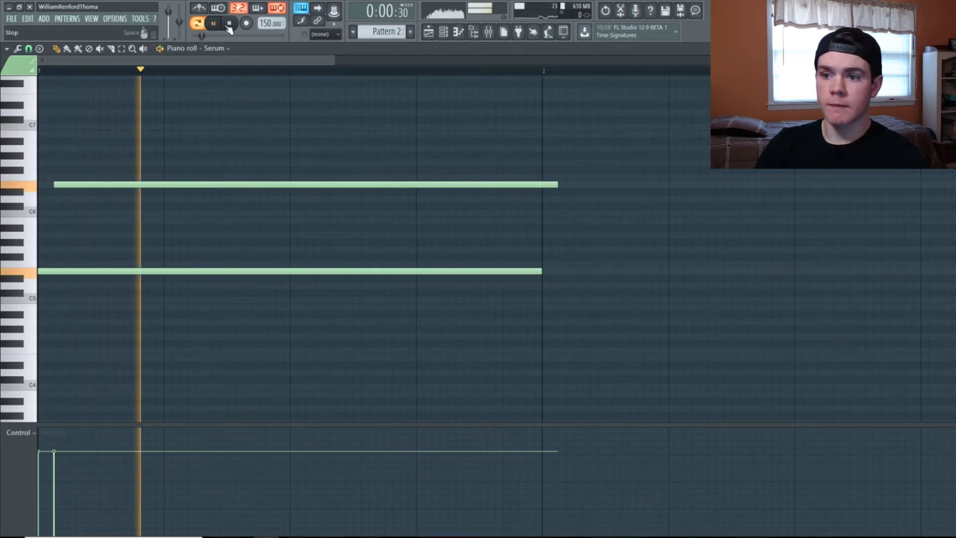
{"action": "left_click", "coordinate": [230, 23]}
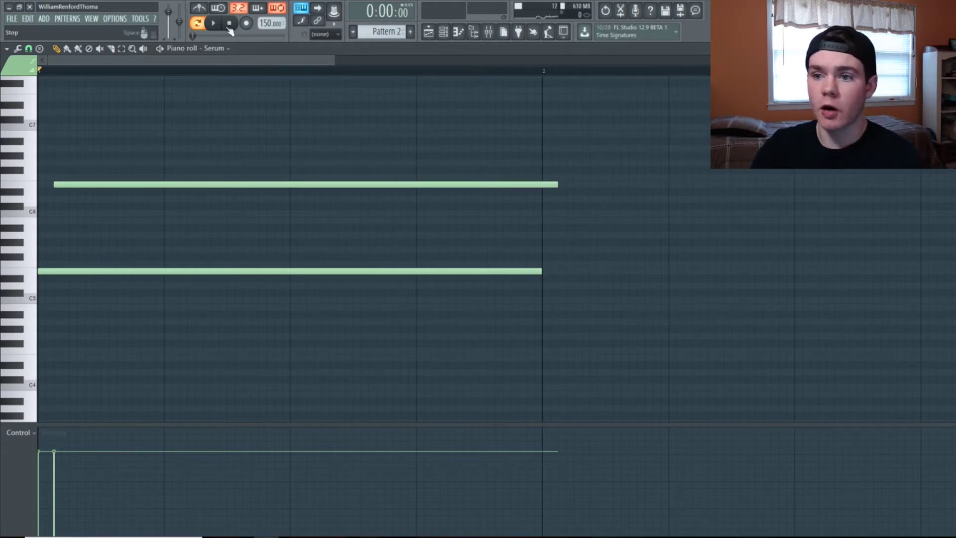
{"action": "left_click_drag", "start_coordinate": [88, 186], "coordinate": [103, 184]}
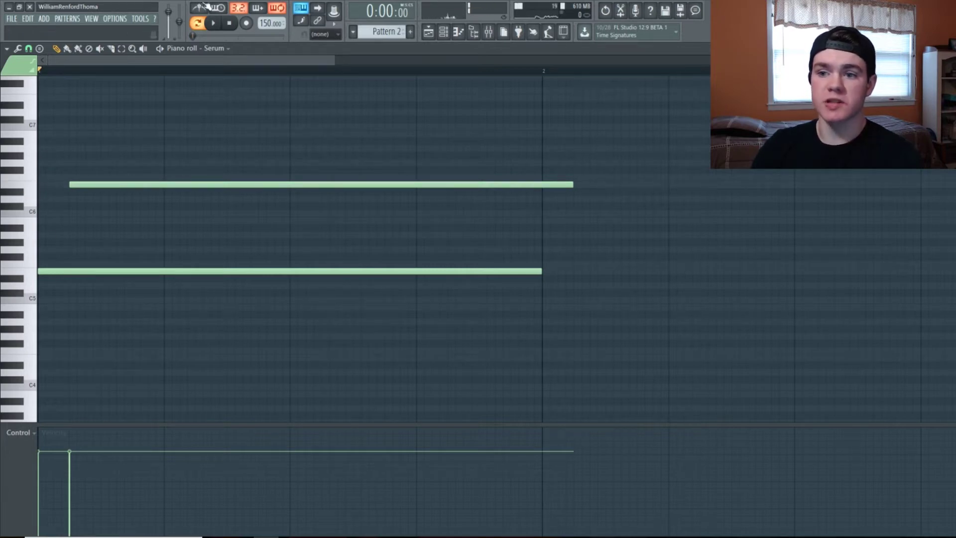
{"action": "left_click", "coordinate": [213, 23]}
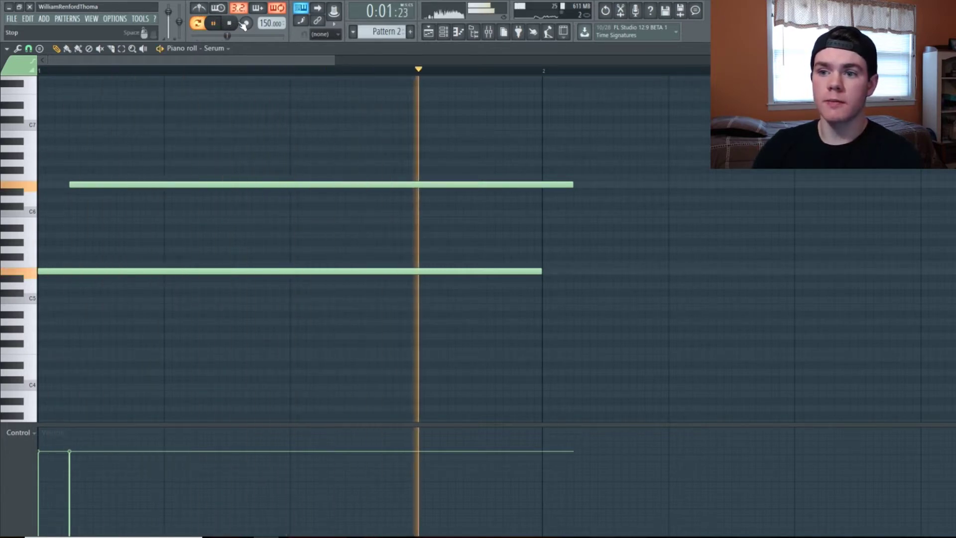
{"action": "left_click", "coordinate": [235, 23]}
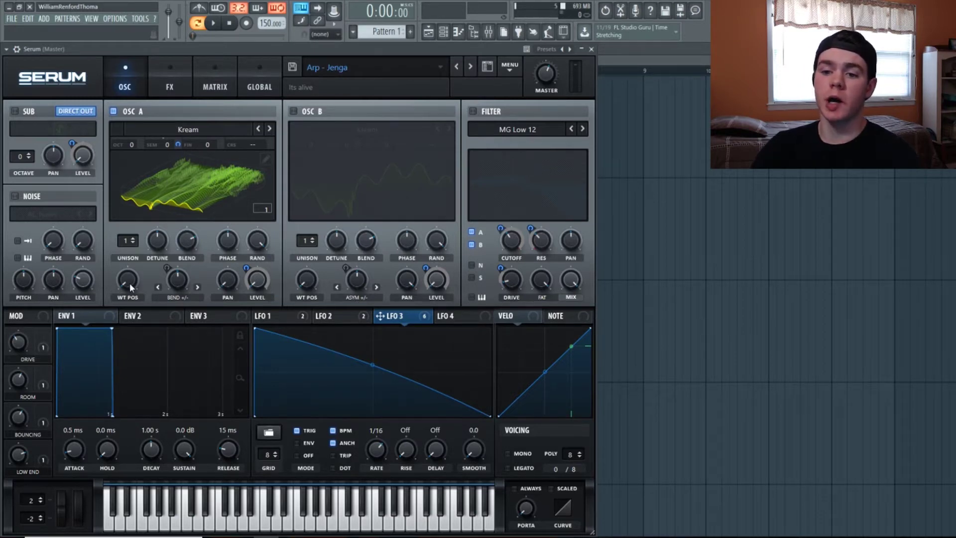
- Turn off the bypass of LFO 3 on oscillator A's level in Serum and play the pattern
{"action": "mouse_move", "coordinate": [130, 287]}
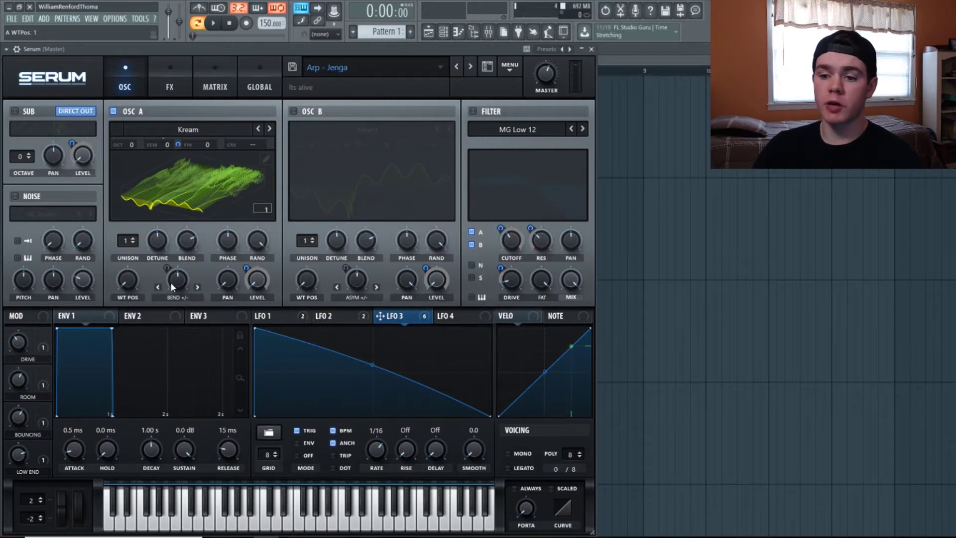
{"action": "mouse_move", "coordinate": [172, 287]}
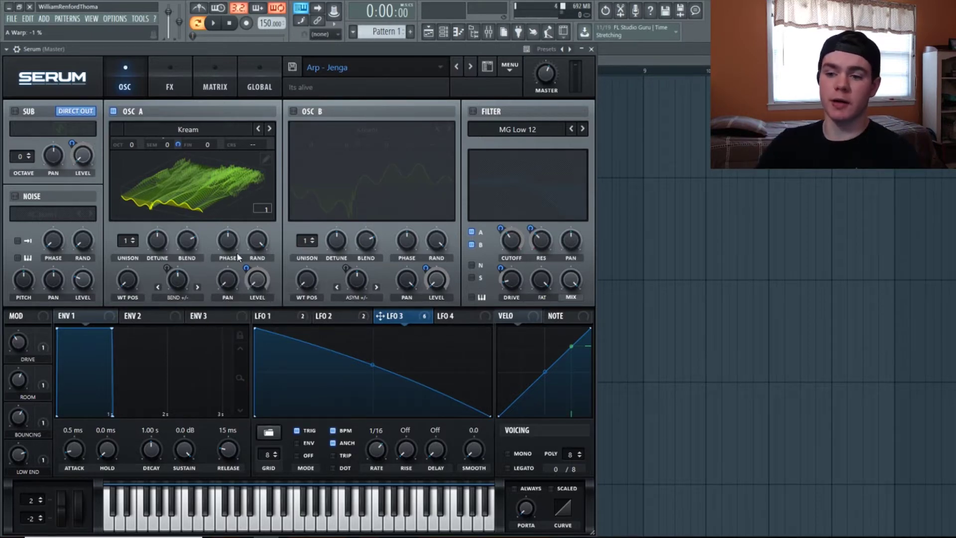
{"action": "mouse_move", "coordinate": [231, 280]}
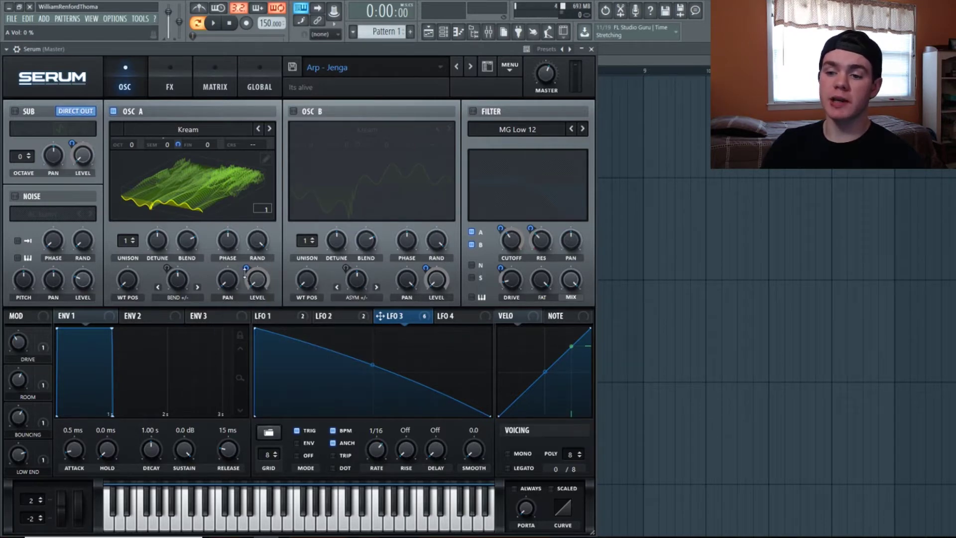
{"action": "right_click", "coordinate": [260, 280]}
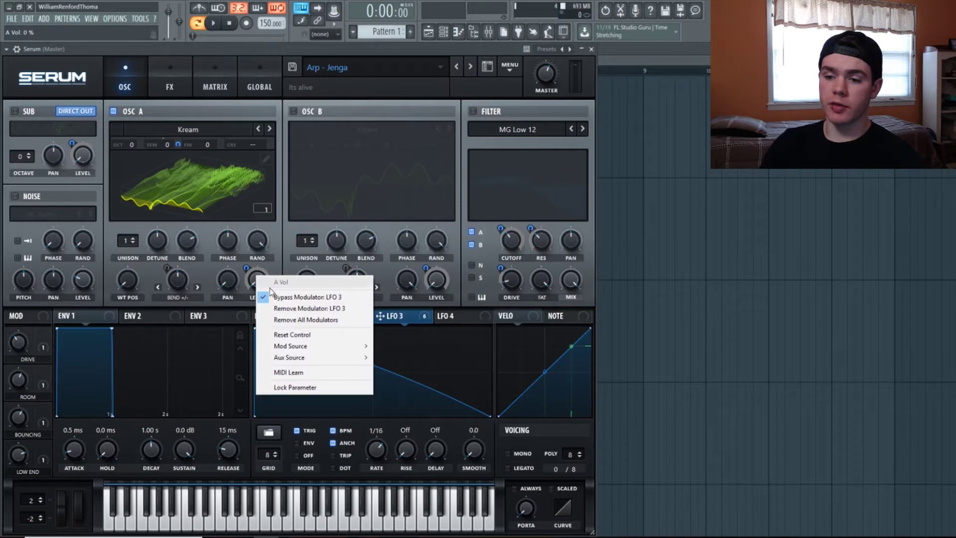
{"action": "left_click", "coordinate": [282, 297]}
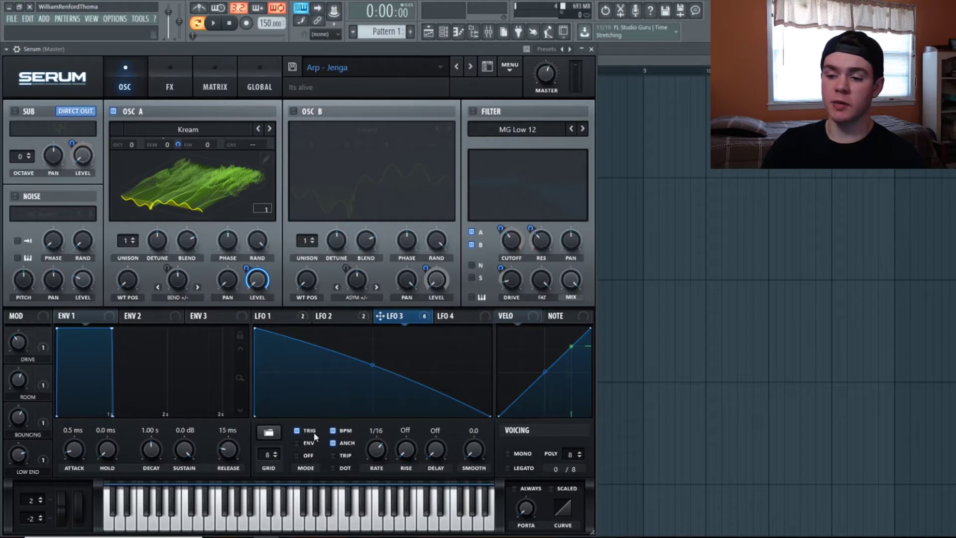
{"action": "left_click", "coordinate": [214, 23]}
{"action": "left_click", "coordinate": [230, 25]}
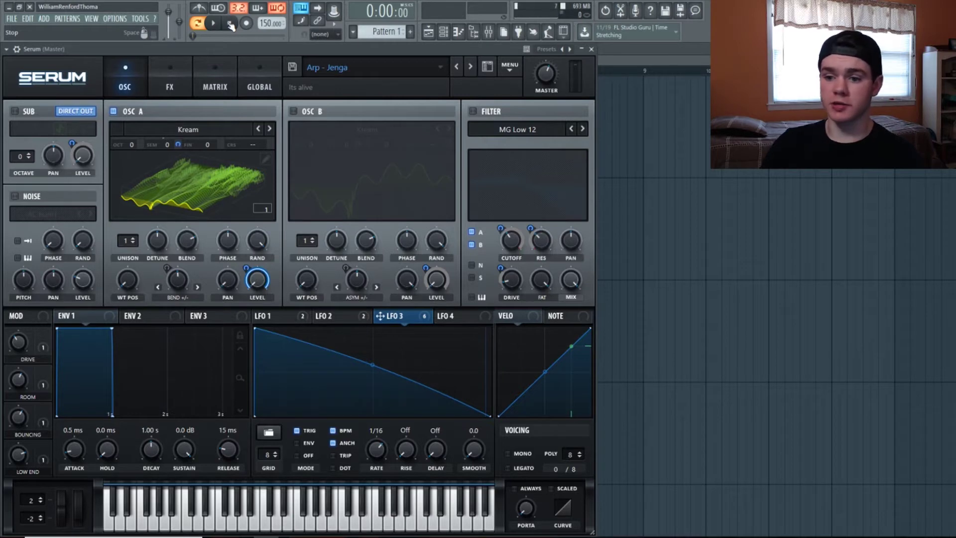
- Display LFO 2 and turn off its modulator bypass on oscillator A's Bend +/- warp
{"action": "left_click", "coordinate": [329, 316]}
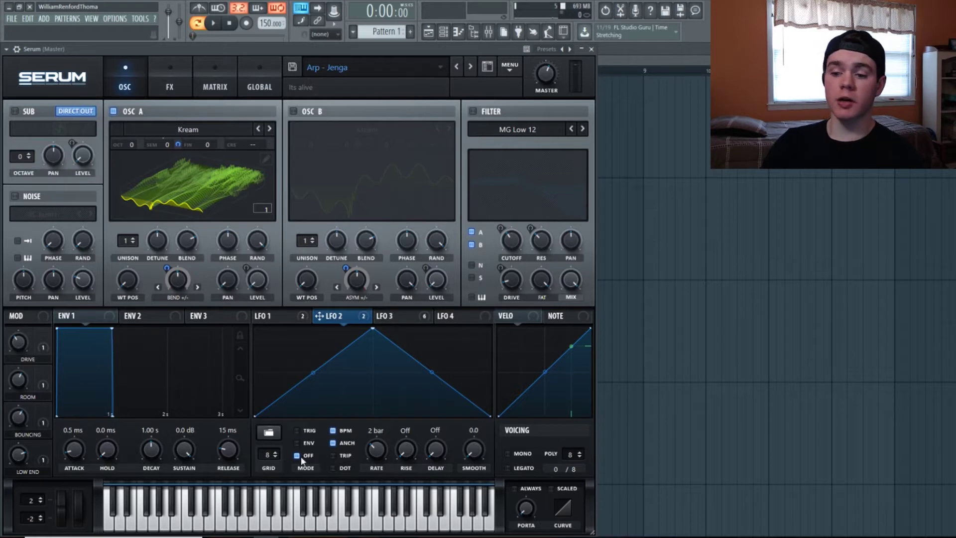
{"action": "mouse_move", "coordinate": [301, 465]}
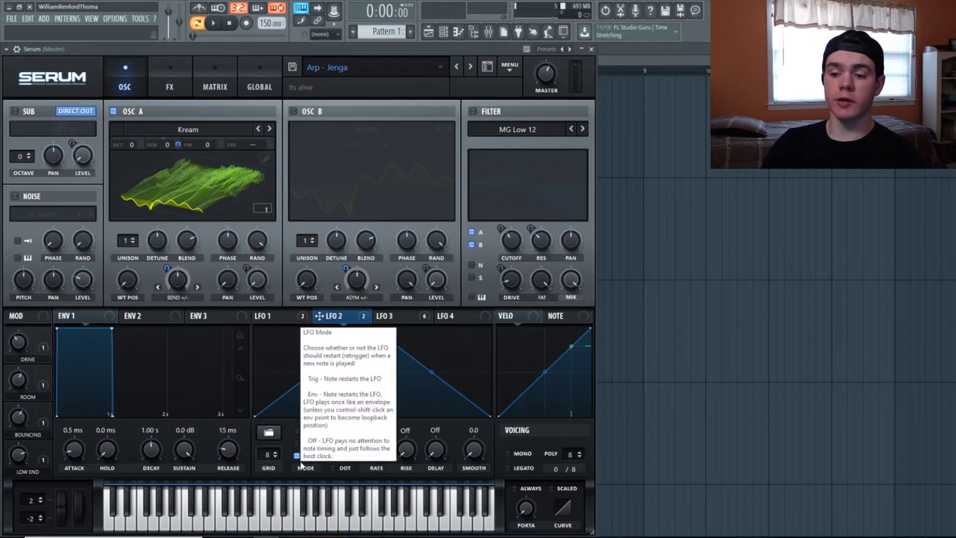
{"action": "right_click", "coordinate": [174, 274]}
{"action": "left_click", "coordinate": [168, 293]}
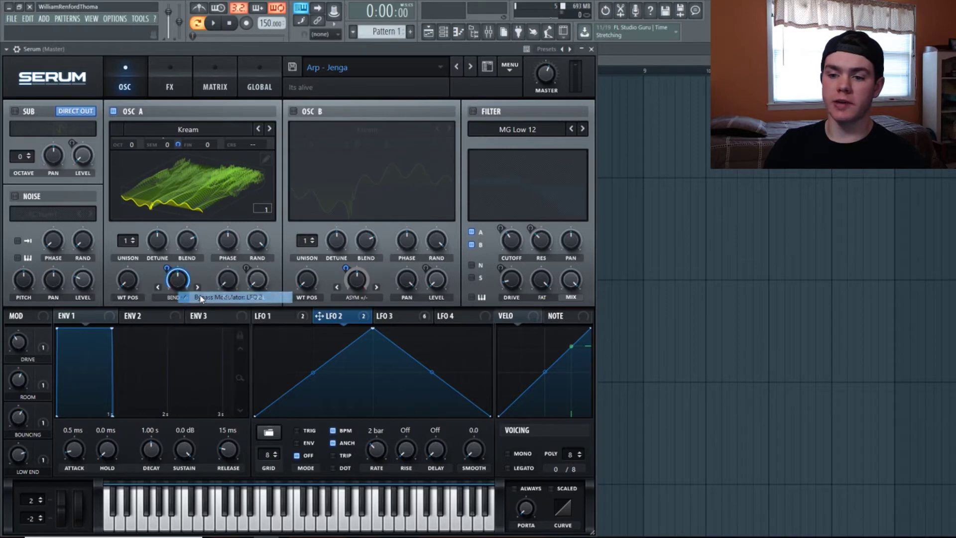
- Try LFO 2's modulation of oscillator A's warp in one direction only, and restore the full two-directional range
{"action": "right_click", "coordinate": [172, 275]}
{"action": "left_click", "coordinate": [337, 347]}
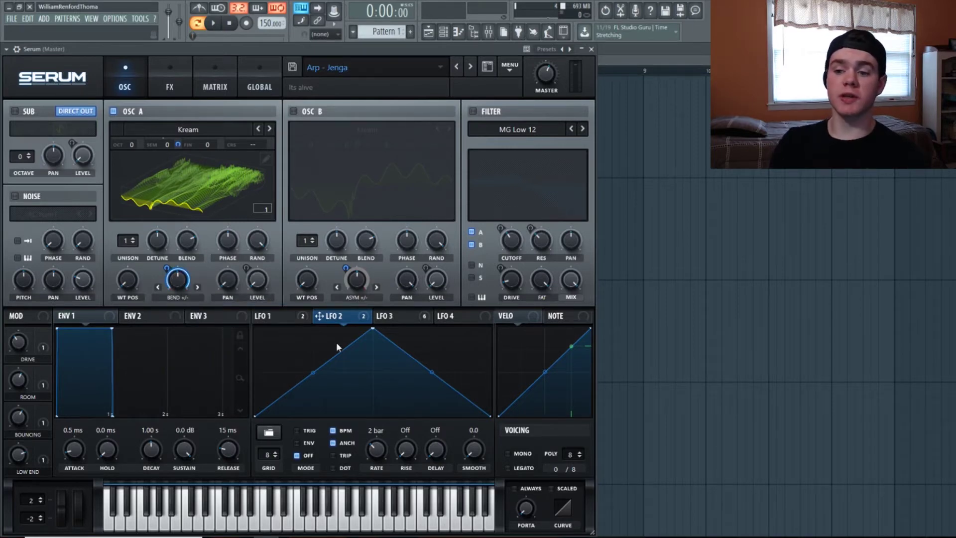
{"action": "right_click", "coordinate": [170, 276]}
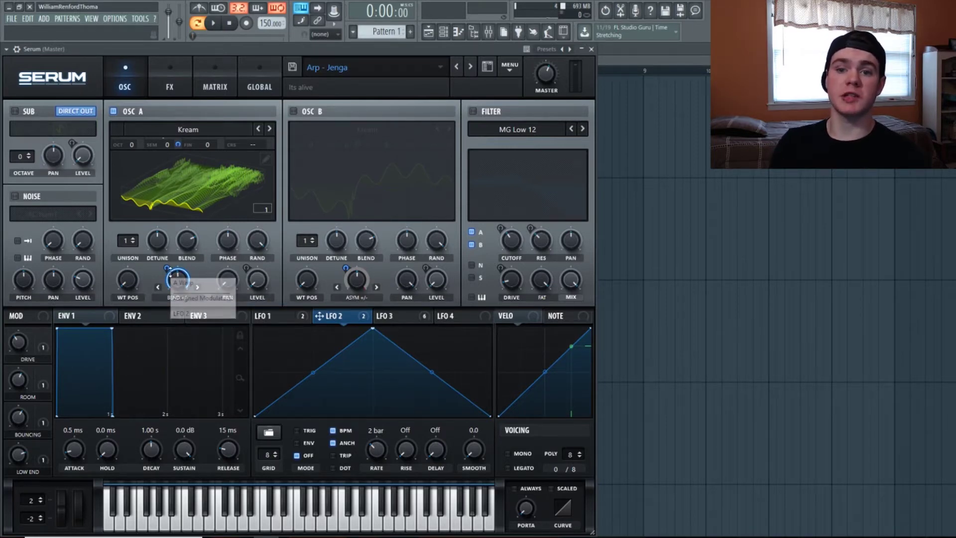
{"action": "left_click", "coordinate": [294, 355]}
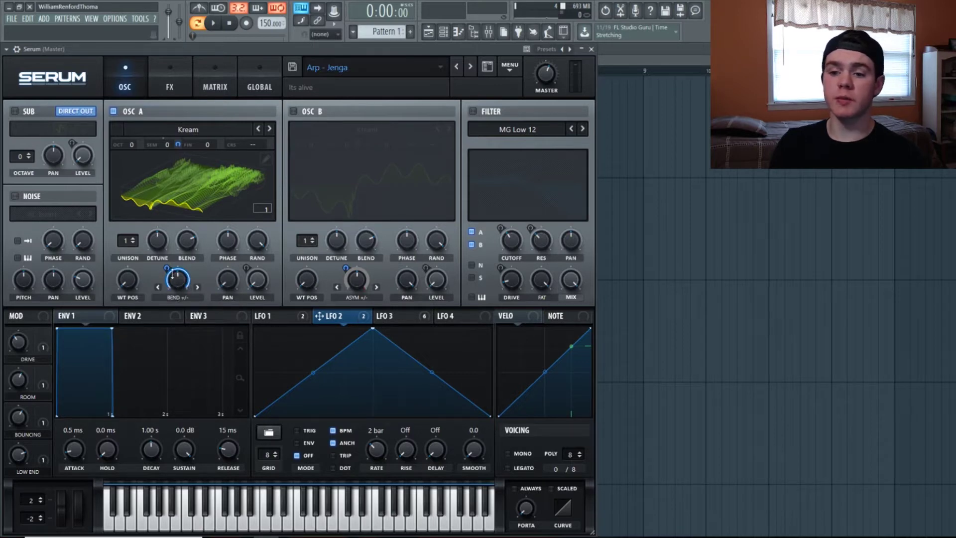
{"action": "right_click", "coordinate": [168, 271]}
{"action": "left_click", "coordinate": [168, 271]}
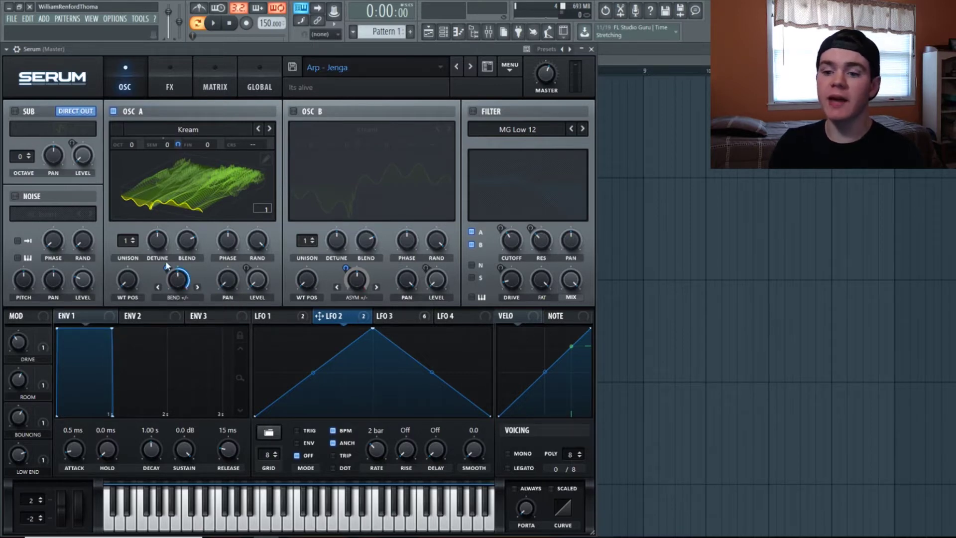
{"action": "right_click", "coordinate": [170, 271]}
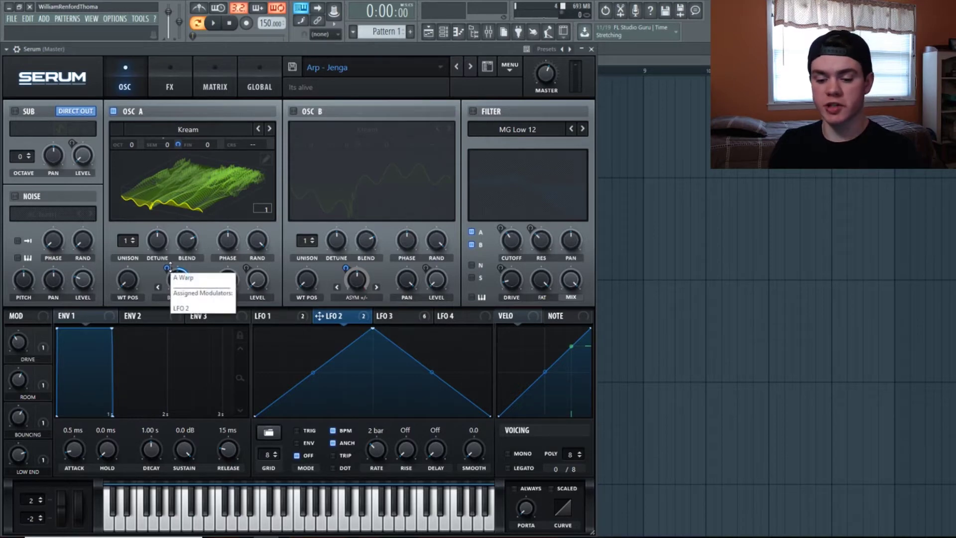
{"action": "left_click", "coordinate": [169, 269]}
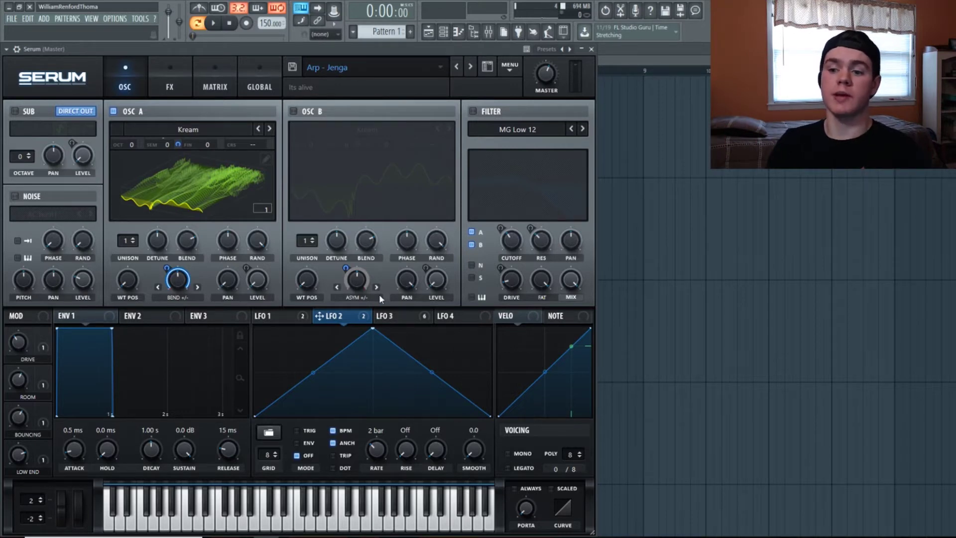
- Play the pattern to hear oscillator A's warp modulation, and turn on oscillator B
{"action": "left_click", "coordinate": [216, 23]}
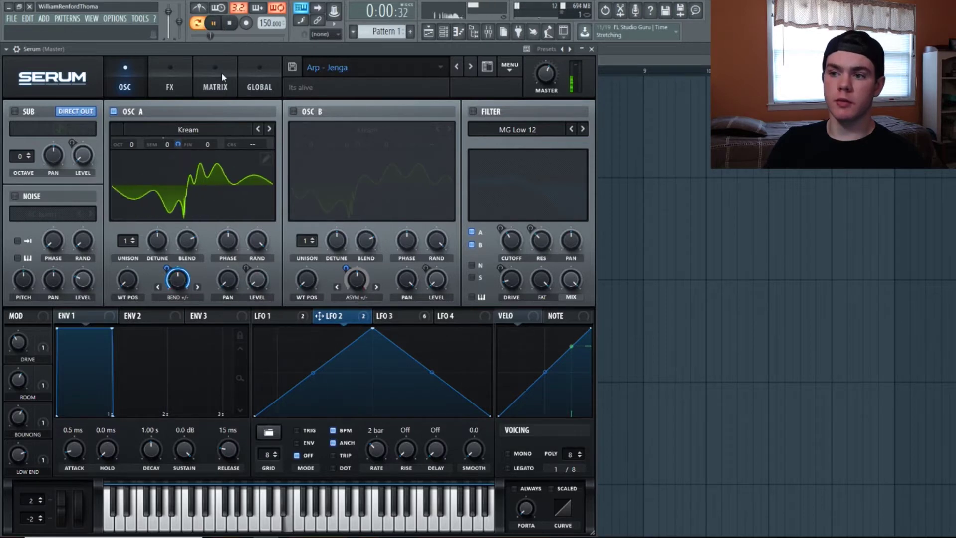
{"action": "left_click", "coordinate": [230, 23]}
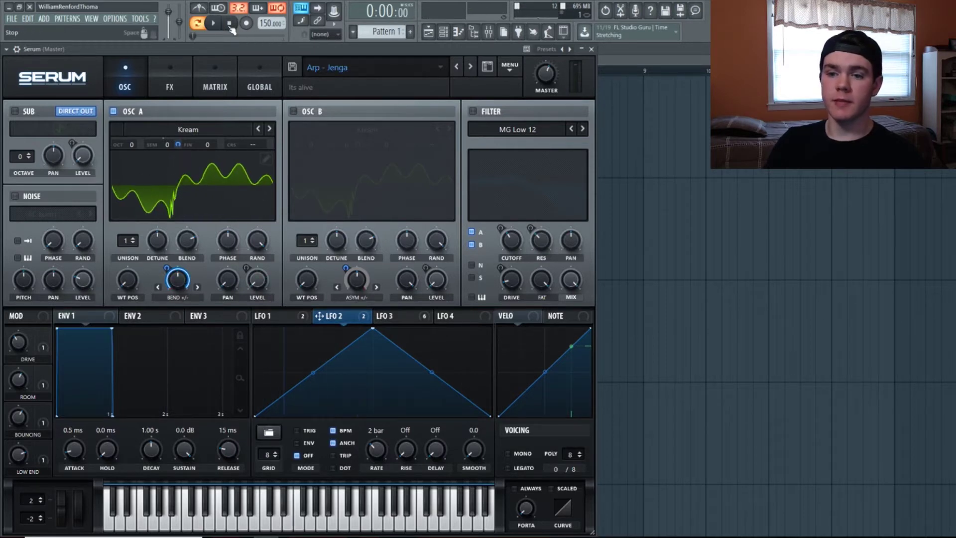
{"action": "left_click", "coordinate": [293, 114]}
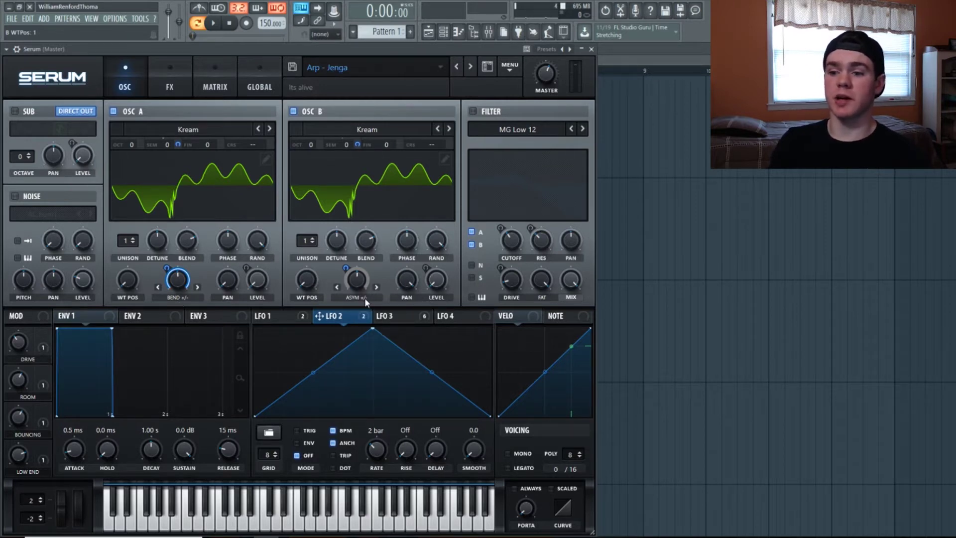
- Turn off the bypass of LFO 2 on oscillator B's Asym +/- warp
{"action": "right_click", "coordinate": [344, 269]}
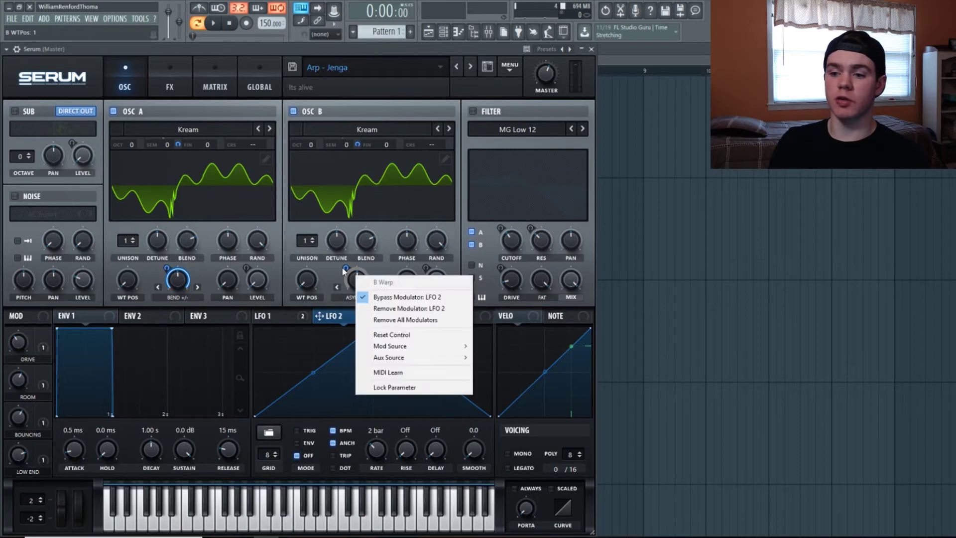
{"action": "left_click", "coordinate": [397, 298]}
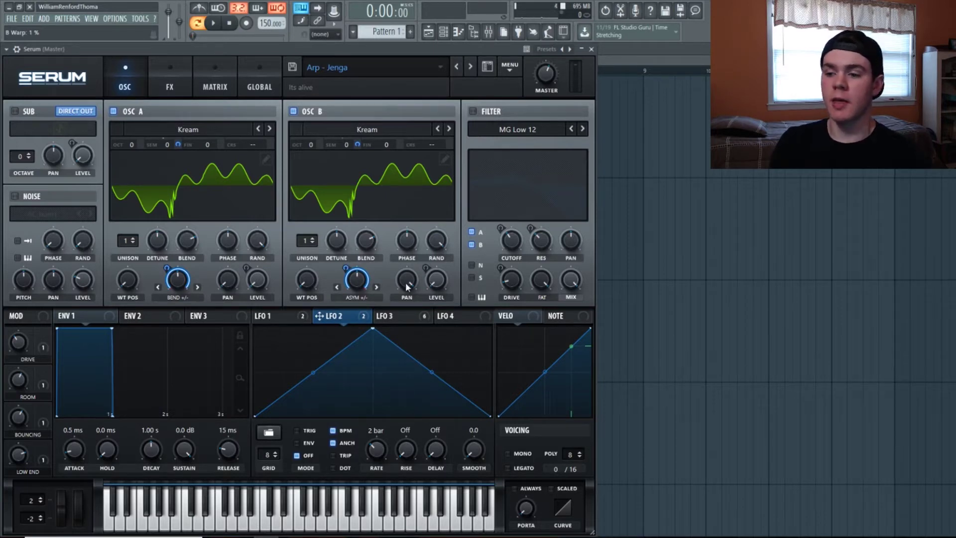
{"action": "mouse_move", "coordinate": [408, 273]}
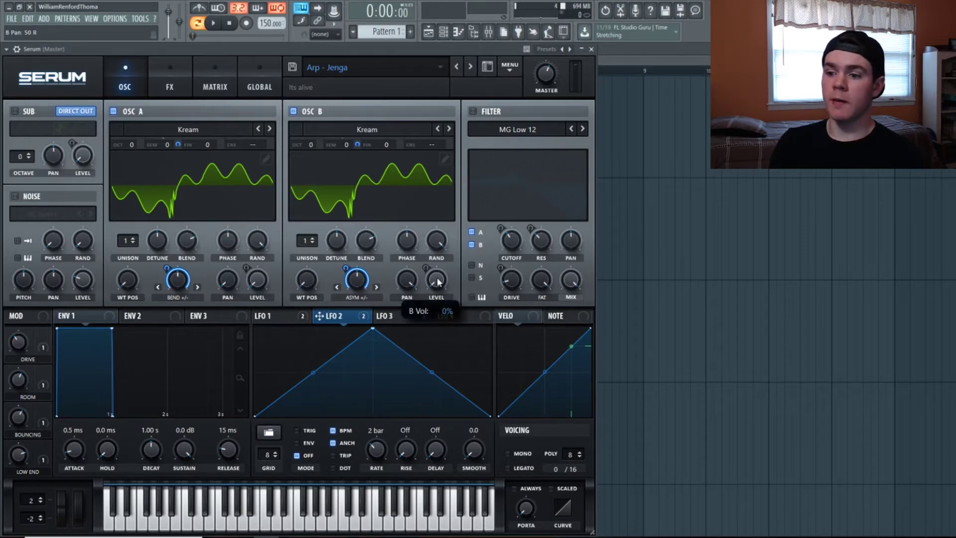
- Display LFO 3, turn off its modulator bypass on oscillator B's level, and play the pattern
{"action": "left_click", "coordinate": [401, 314]}
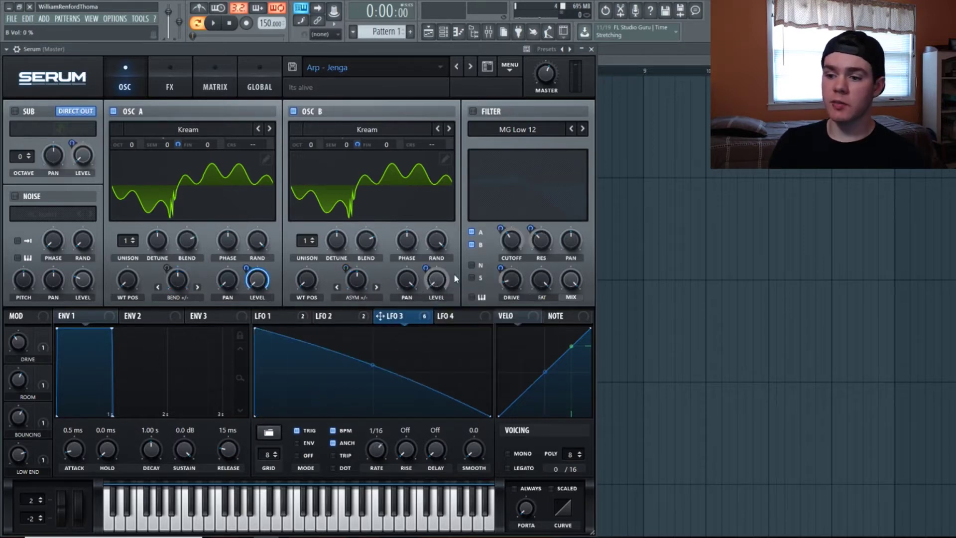
{"action": "right_click", "coordinate": [433, 272]}
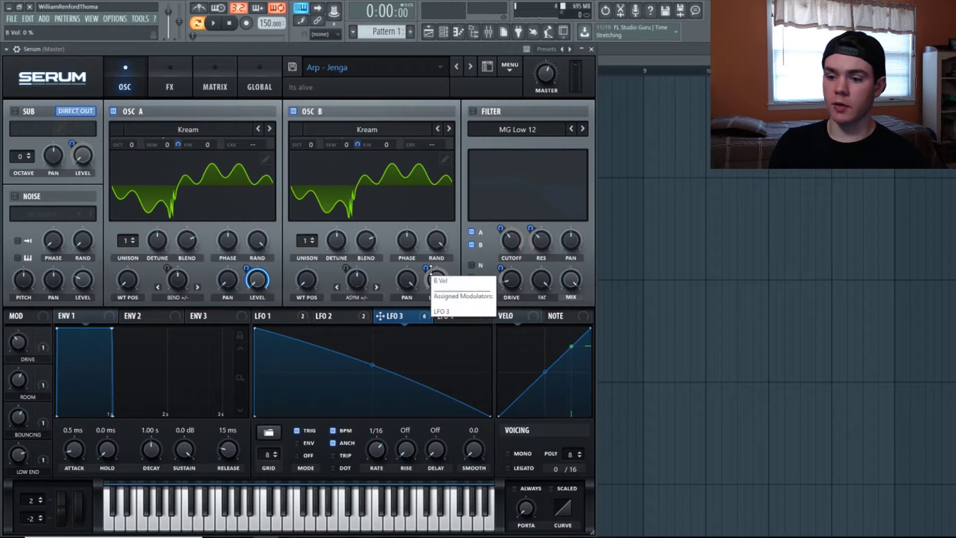
{"action": "left_click", "coordinate": [470, 297]}
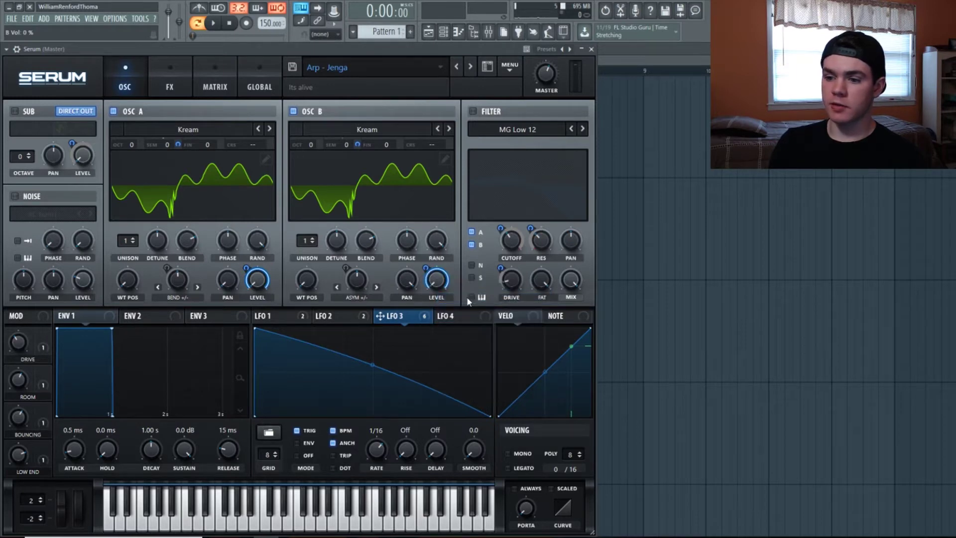
{"action": "left_click", "coordinate": [213, 23]}
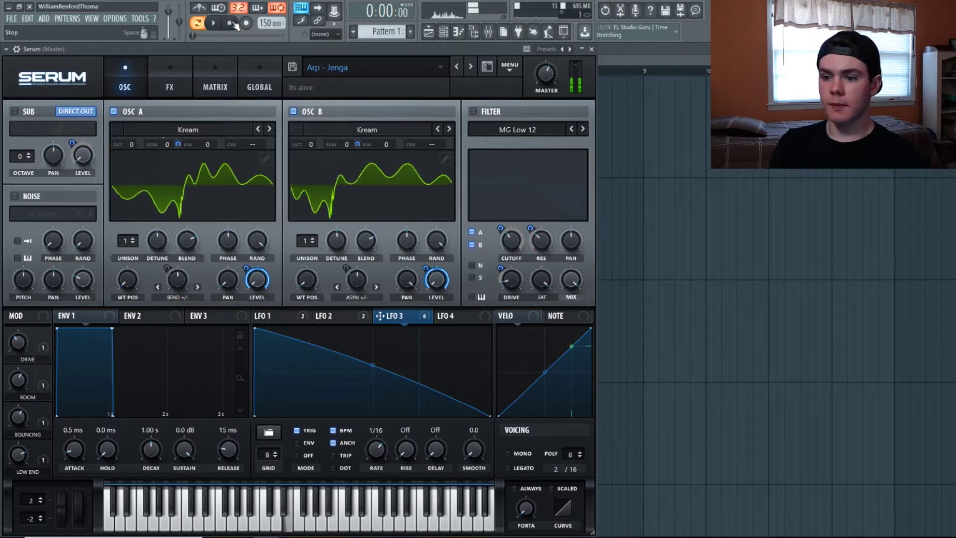
{"action": "left_click", "coordinate": [233, 24]}
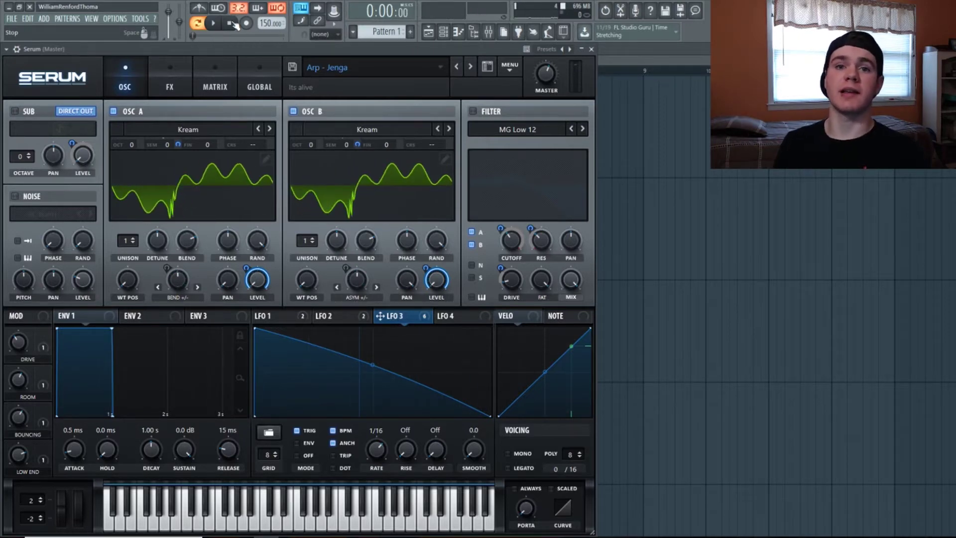
- Display LFO 1 and turn off its modulator bypass on the semitone settings of oscillators A and B
{"action": "left_click", "coordinate": [303, 314]}
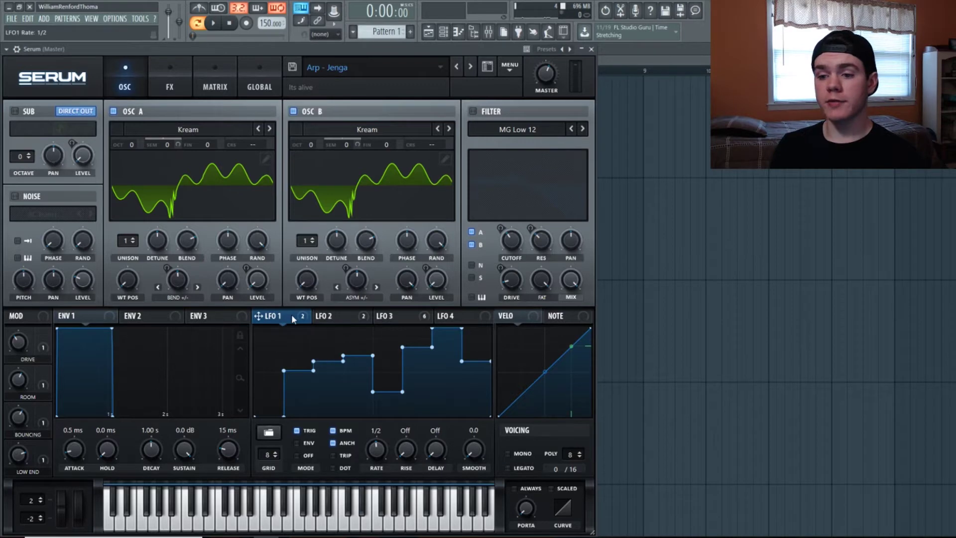
{"action": "right_click", "coordinate": [174, 145]}
{"action": "left_click", "coordinate": [192, 159]}
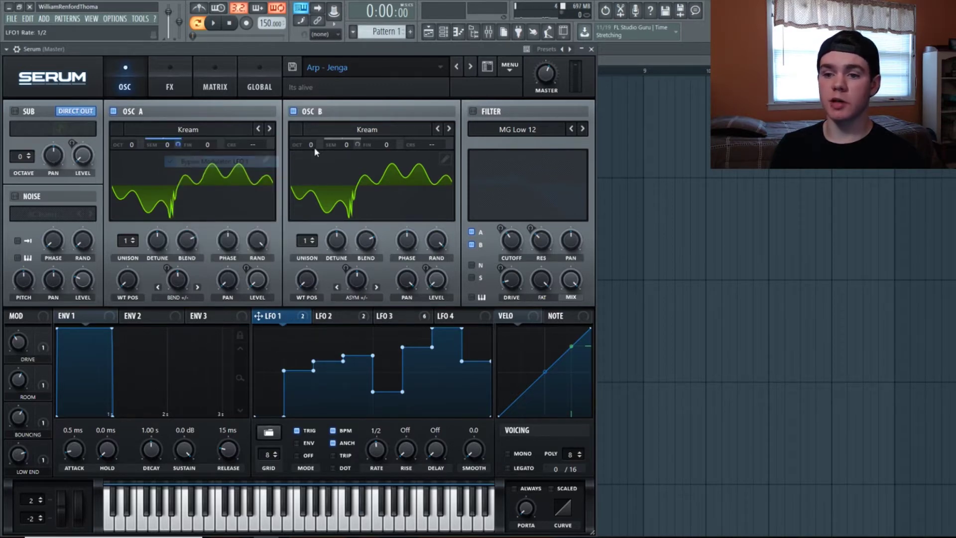
{"action": "right_click", "coordinate": [353, 146]}
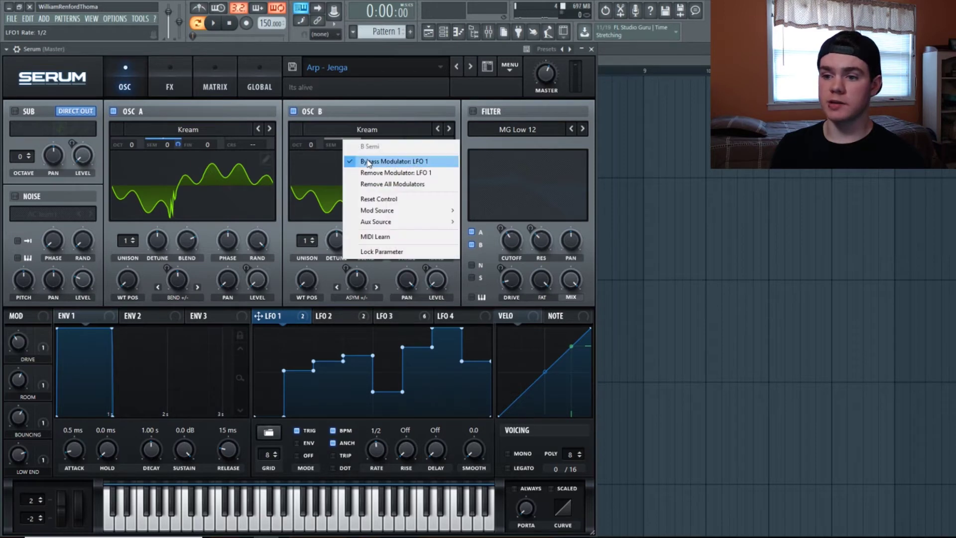
{"action": "left_click", "coordinate": [370, 160]}
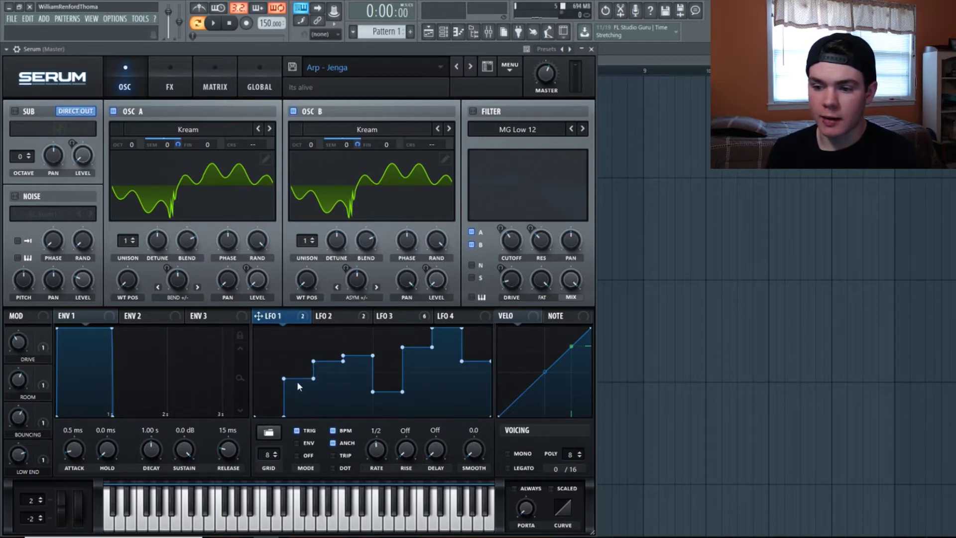
- Adjust the height of the second step in LFO 1's stepped shape to about the middle, and play the pattern
{"action": "left_click_drag", "start_coordinate": [296, 402], "coordinate": [300, 348]}
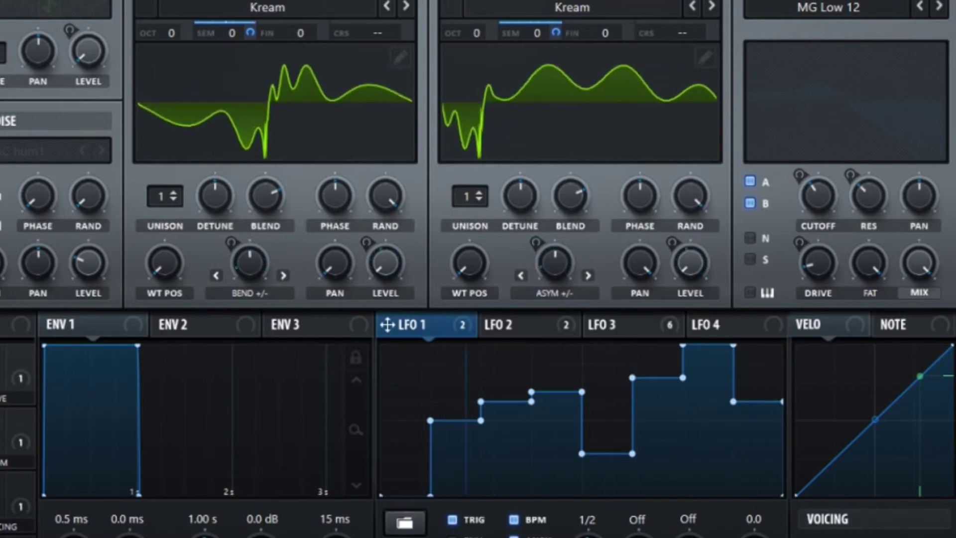
{"action": "left_click", "coordinate": [232, 26]}
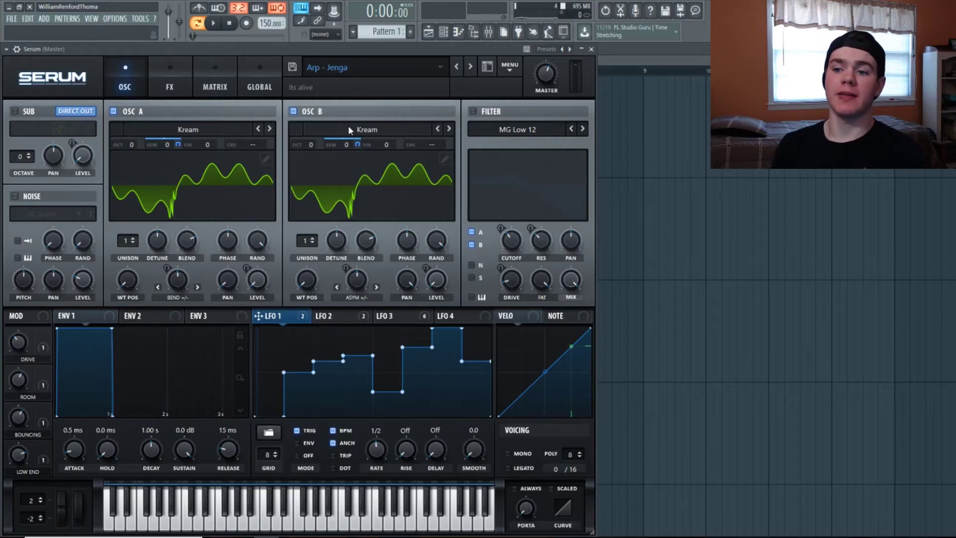
- Enable the sub oscillator with LFO 3's bypass turned off on its level, and play the pattern
{"action": "left_click", "coordinate": [15, 112]}
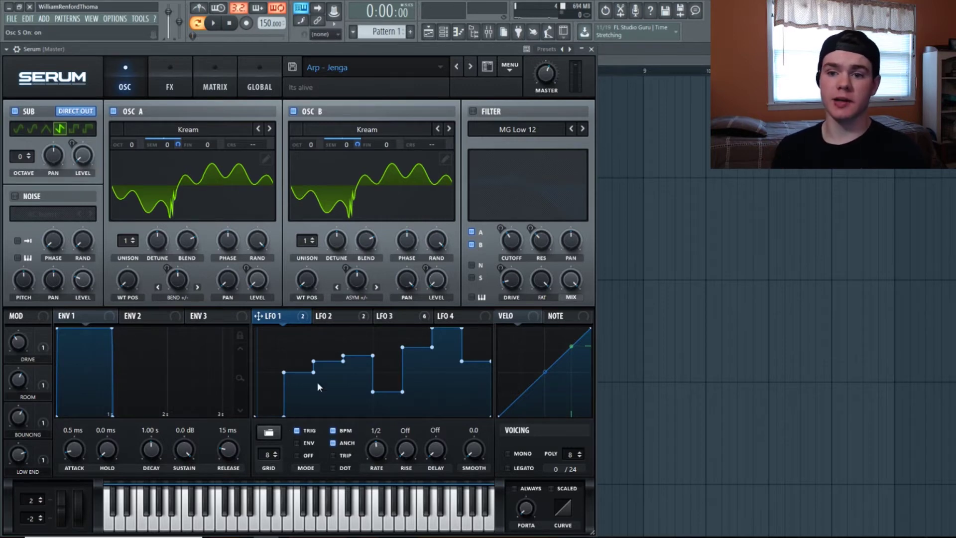
{"action": "left_click", "coordinate": [364, 317]}
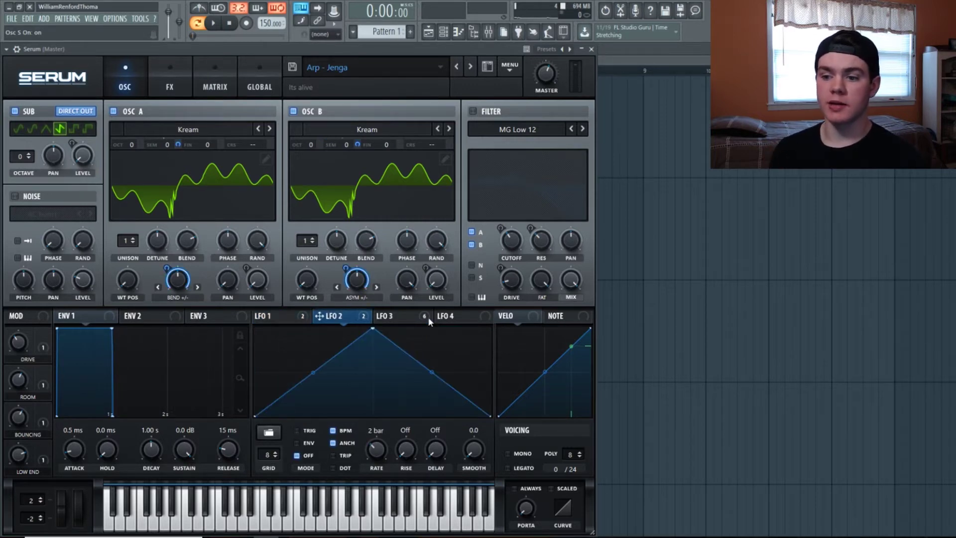
{"action": "left_click", "coordinate": [426, 317]}
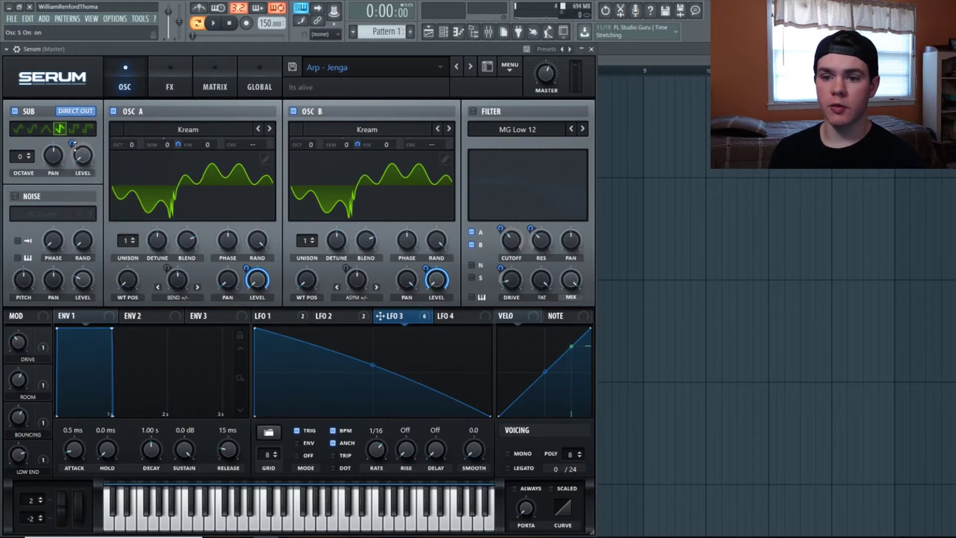
{"action": "right_click", "coordinate": [73, 146]}
{"action": "left_click", "coordinate": [133, 172]}
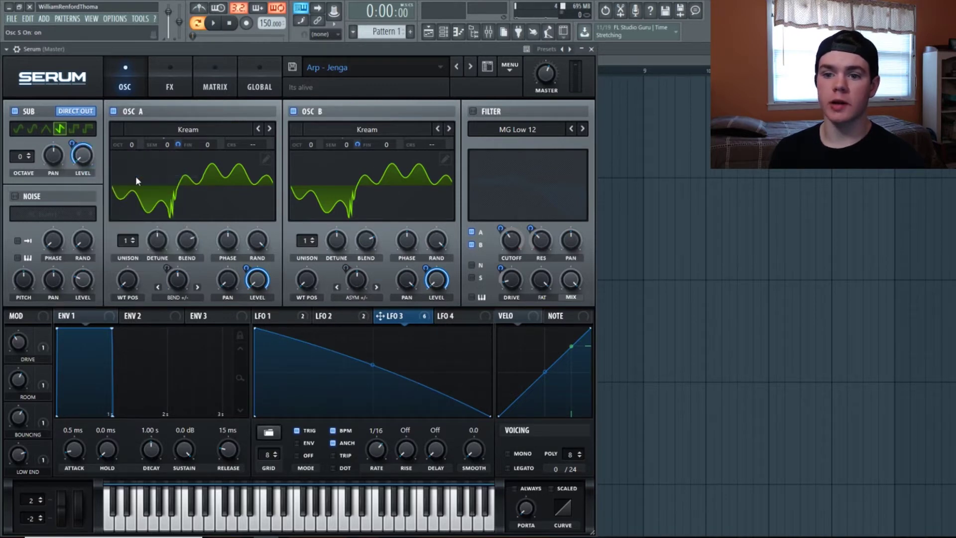
{"action": "left_click", "coordinate": [214, 24]}
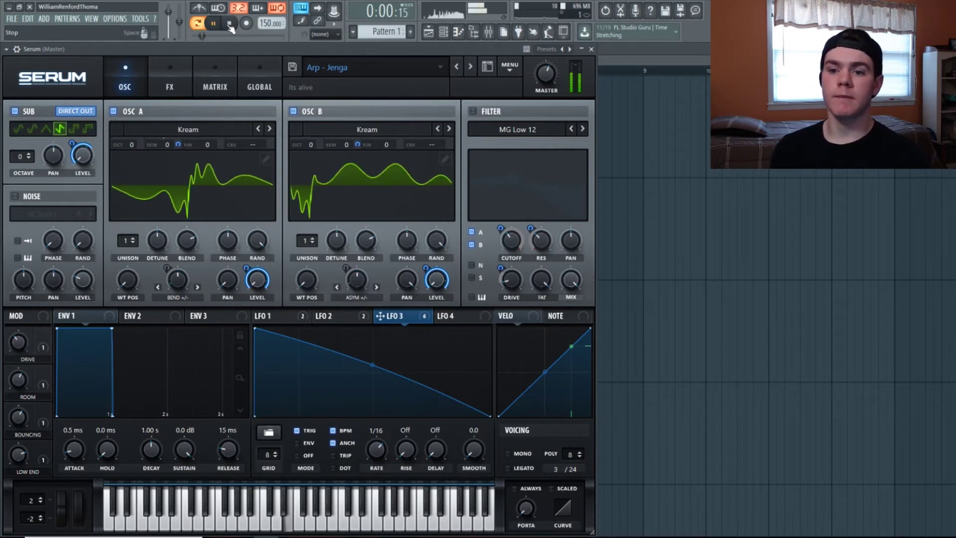
{"action": "left_click", "coordinate": [229, 24]}
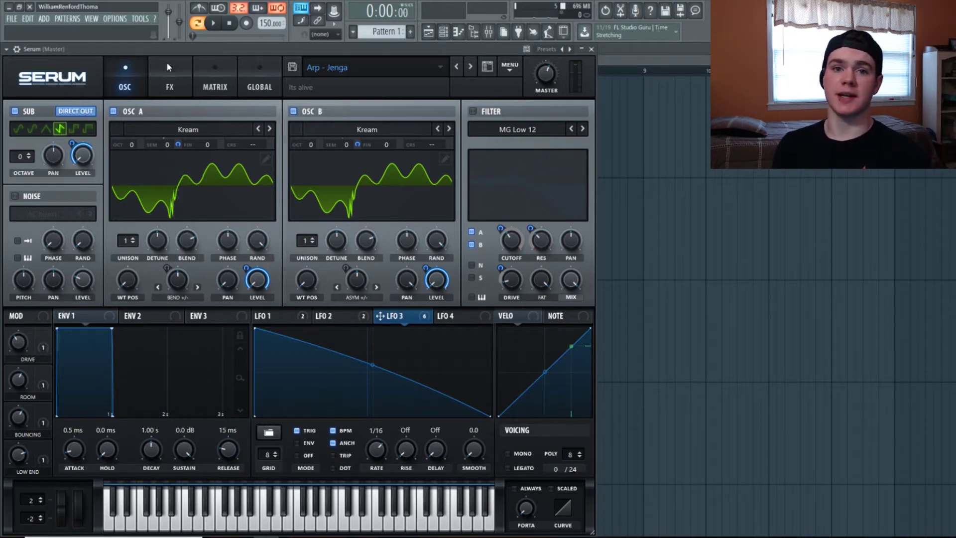
- Turn on the MG Low 12 filter and review its cutoff, resonance, drive, fat and mix settings
{"action": "left_click", "coordinate": [472, 111]}
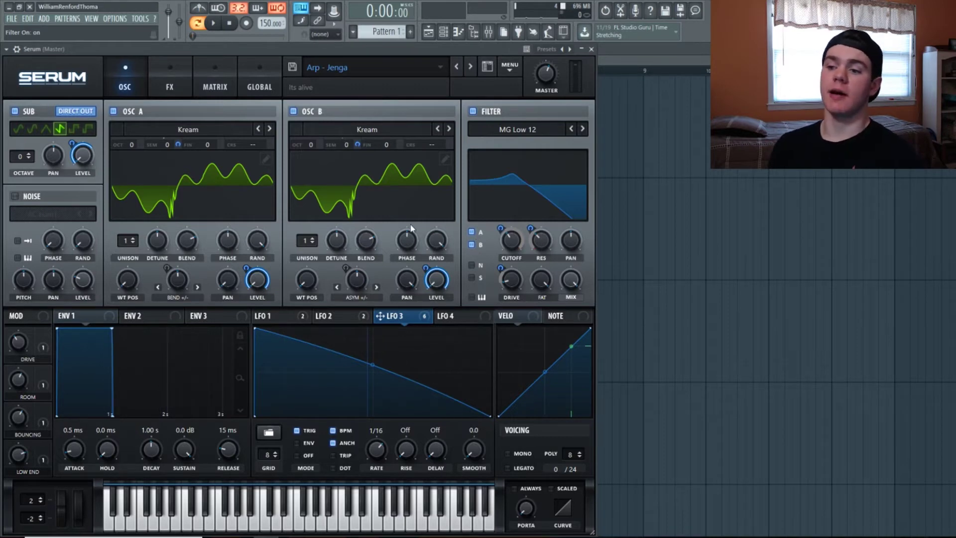
{"action": "mouse_move", "coordinate": [509, 243]}
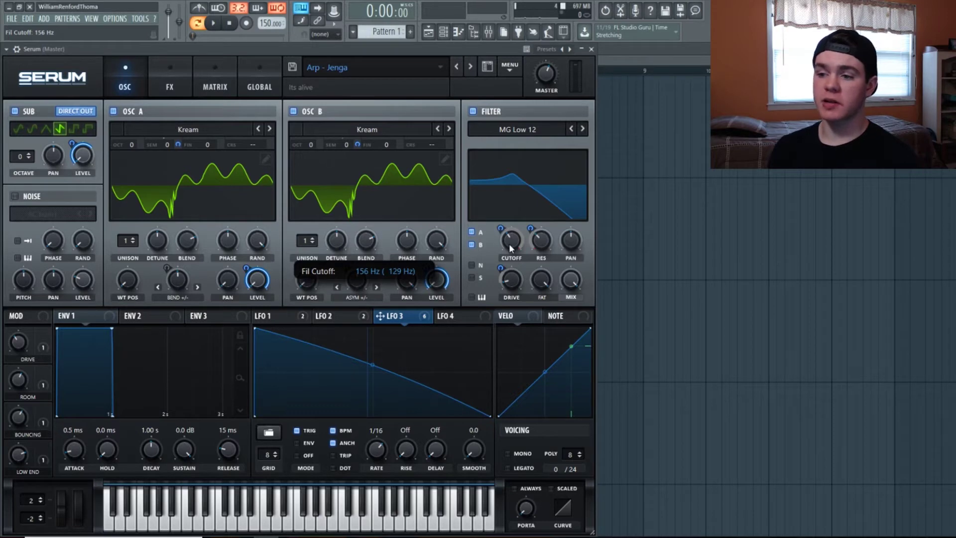
{"action": "mouse_move", "coordinate": [547, 243]}
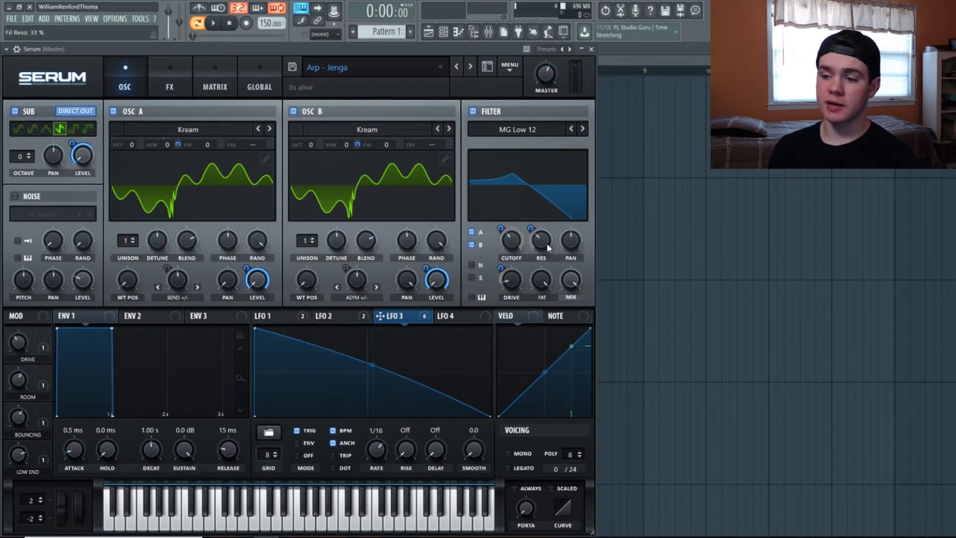
{"action": "mouse_move", "coordinate": [519, 282]}
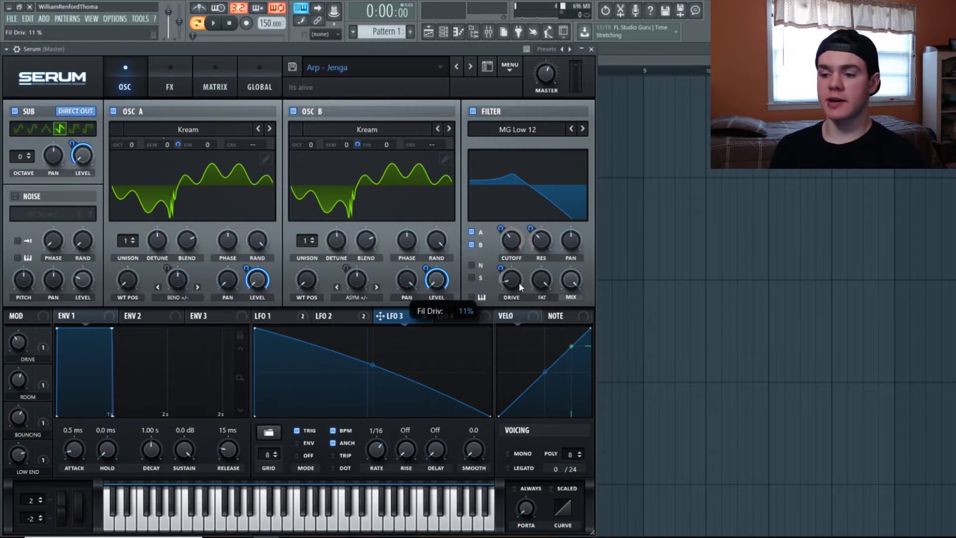
{"action": "mouse_move", "coordinate": [541, 301]}
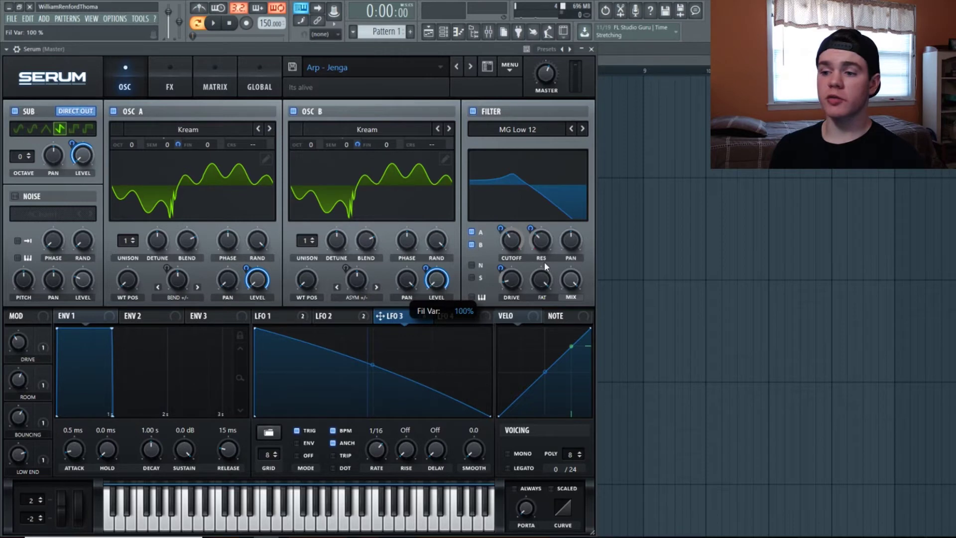
{"action": "left_click_drag", "start_coordinate": [541, 302], "coordinate": [569, 111]}
{"action": "left_click_drag", "start_coordinate": [542, 272], "coordinate": [554, 206]}
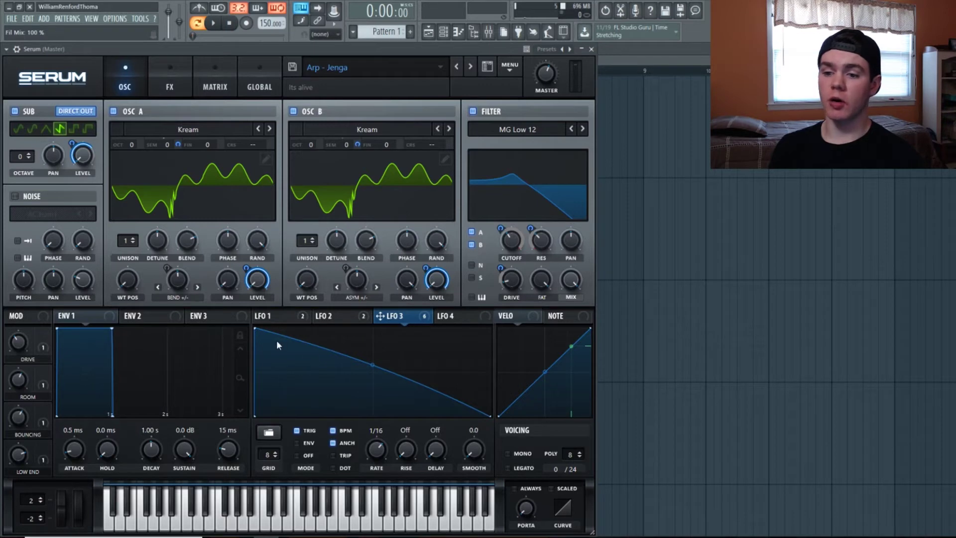
- Turn off the bypass of LFO 3 on the filter's cutoff and check its modulation amount
{"action": "right_click", "coordinate": [503, 241]}
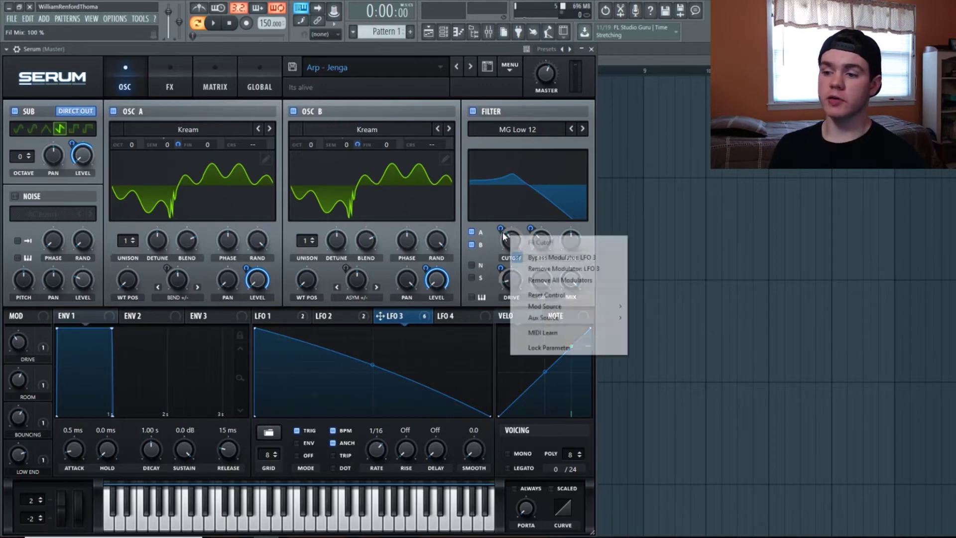
{"action": "left_click", "coordinate": [548, 257]}
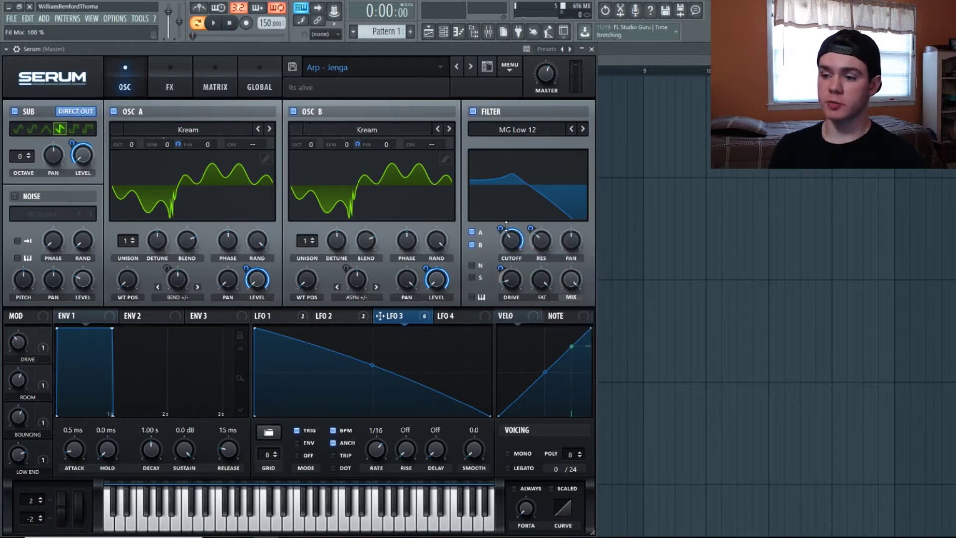
{"action": "mouse_move", "coordinate": [502, 229]}
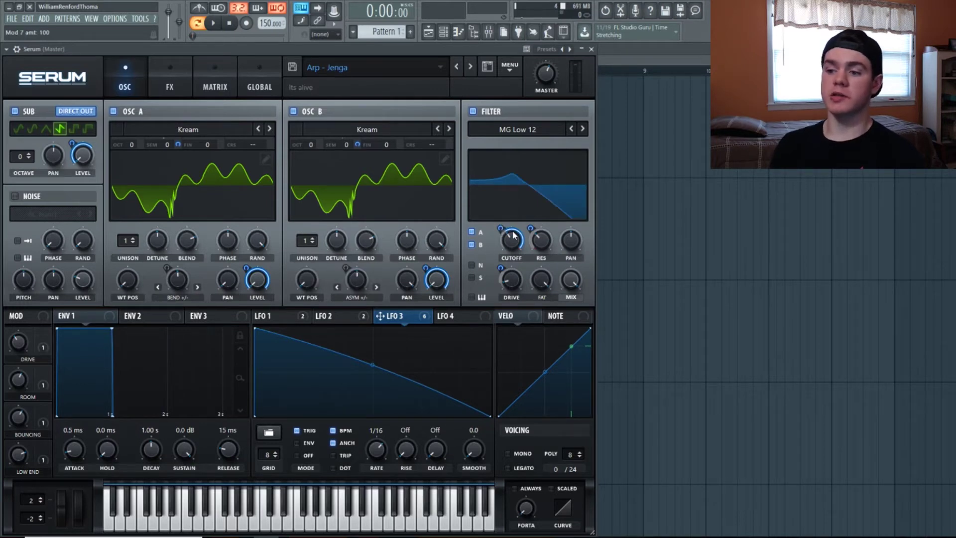
{"action": "right_click", "coordinate": [520, 254]}
{"action": "left_click", "coordinate": [507, 242]}
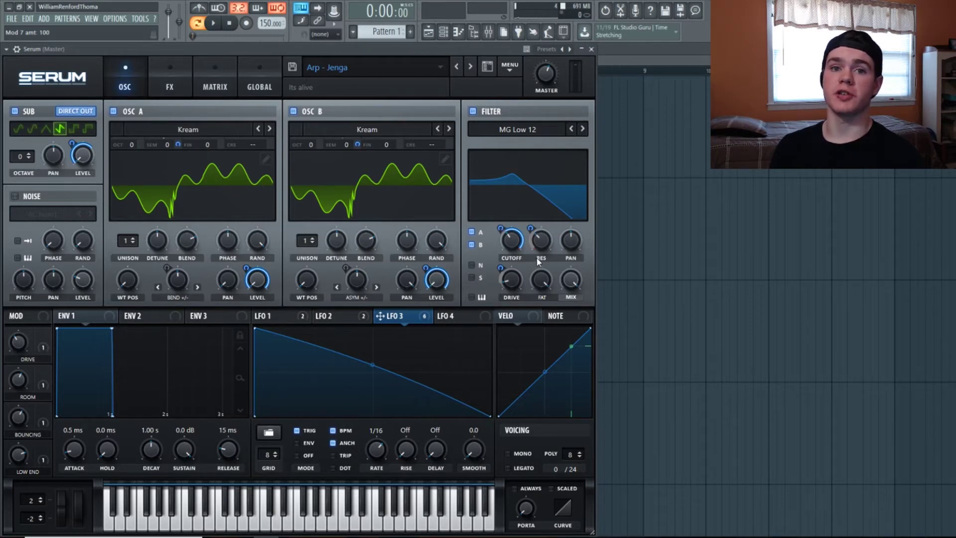
- Turn off the bypass of LFO 3 on the filter's resonance and drive
{"action": "right_click", "coordinate": [532, 228]}
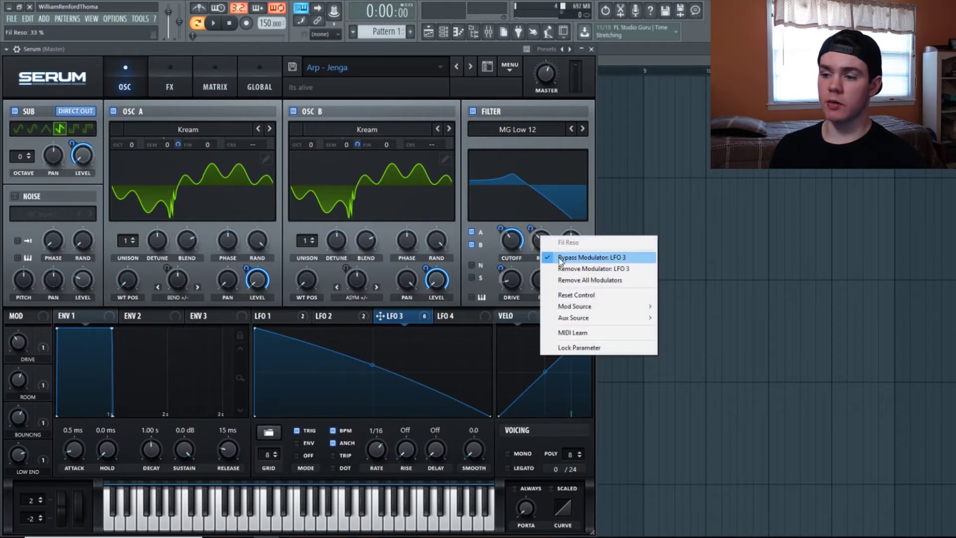
{"action": "left_click", "coordinate": [573, 253]}
{"action": "mouse_move", "coordinate": [532, 228]}
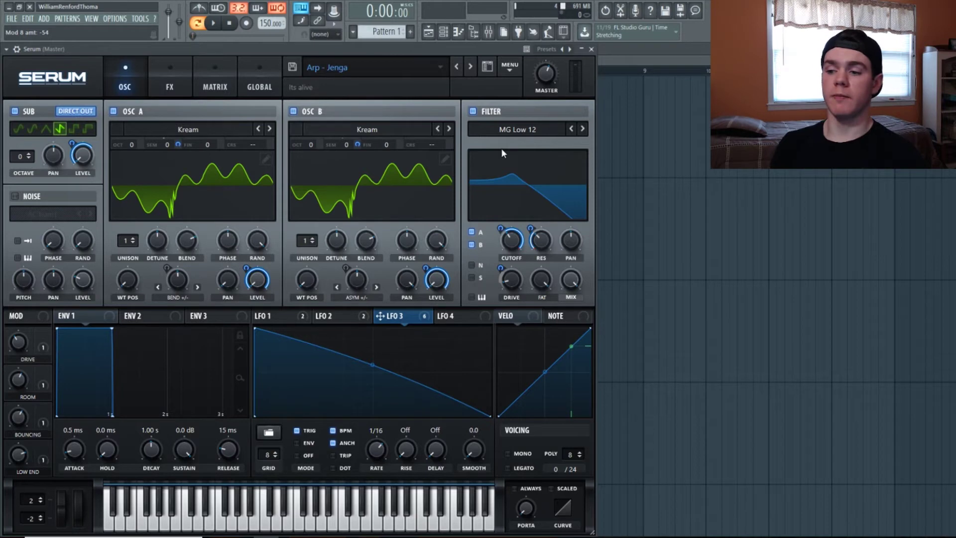
{"action": "right_click", "coordinate": [503, 279]}
{"action": "left_click", "coordinate": [553, 297]}
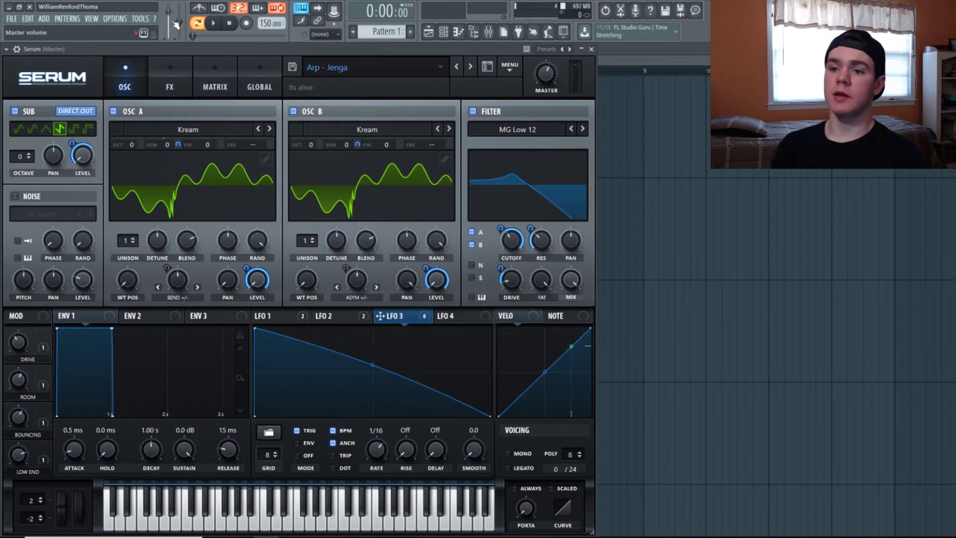
- Play the pattern and switch the filter off and back on to compare the sound
{"action": "left_click", "coordinate": [216, 23]}
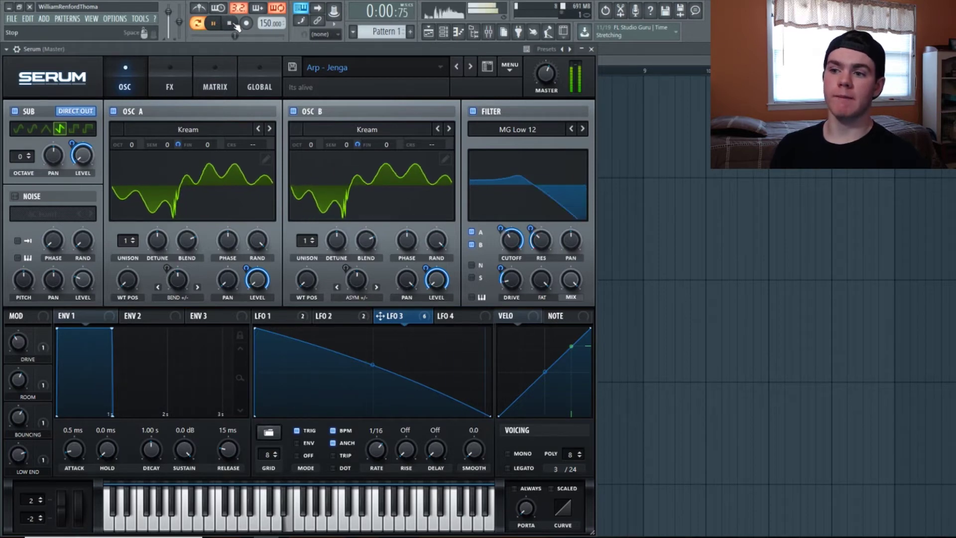
{"action": "left_click", "coordinate": [473, 112]}
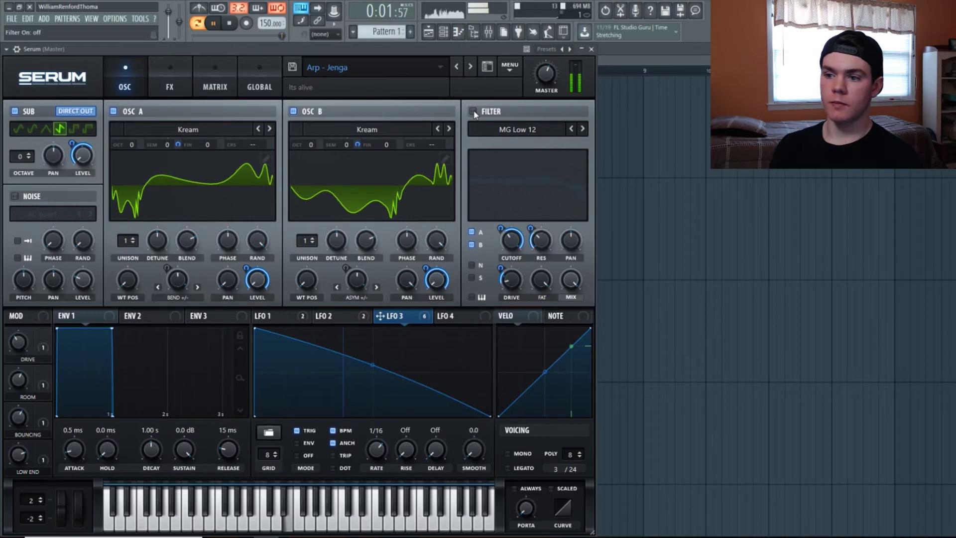
{"action": "left_click", "coordinate": [473, 112]}
{"action": "left_click", "coordinate": [231, 23]}
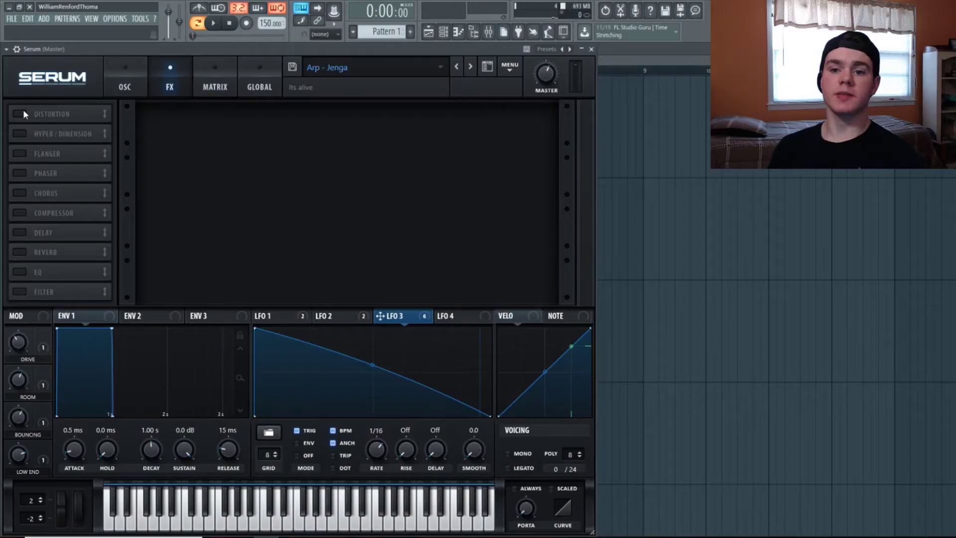
- Enable the HardClip distortion effect with its drive at 100% and its mix at 0%
{"action": "left_click", "coordinate": [23, 112]}
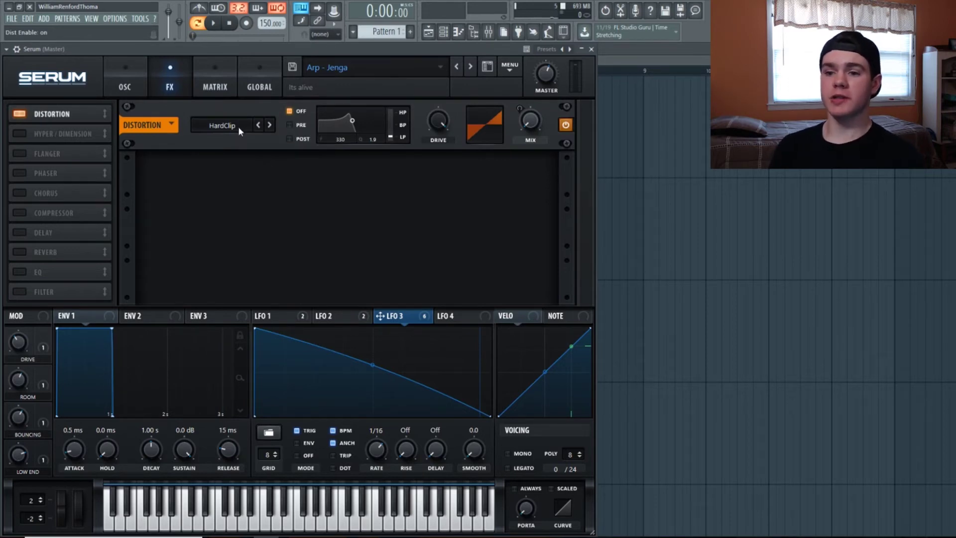
{"action": "left_click_drag", "start_coordinate": [442, 127], "coordinate": [436, 100]}
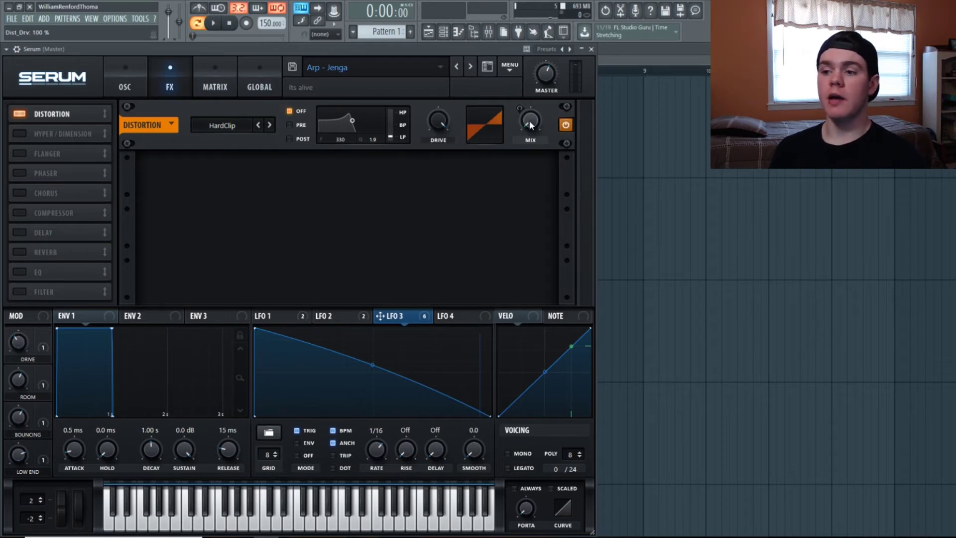
{"action": "left_click_drag", "start_coordinate": [530, 125], "coordinate": [529, 137]}
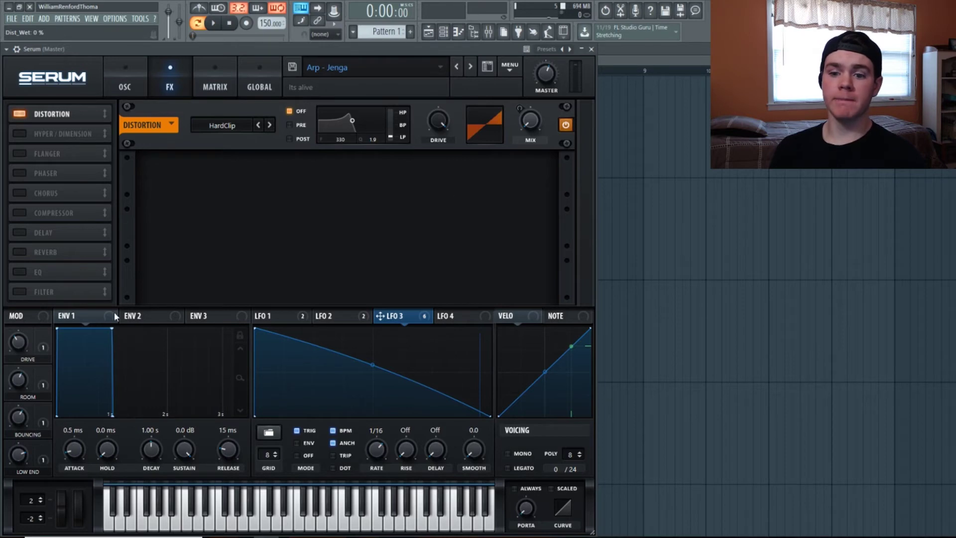
- Turn off the bypass of the Drive macro on the distortion mix, and sweep the macro during playback, settling at 40%
{"action": "right_click", "coordinate": [520, 110]}
{"action": "left_click", "coordinate": [573, 122]}
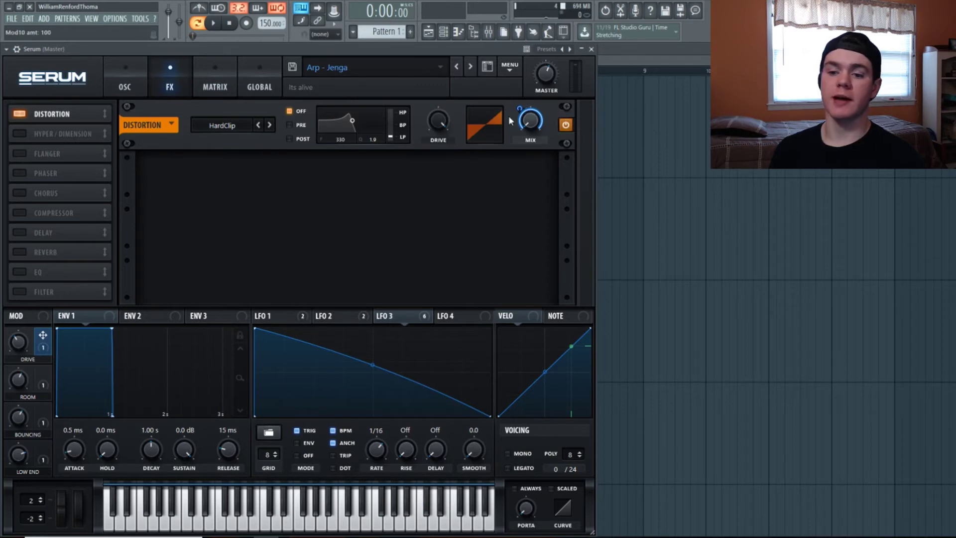
{"action": "left_click", "coordinate": [219, 28]}
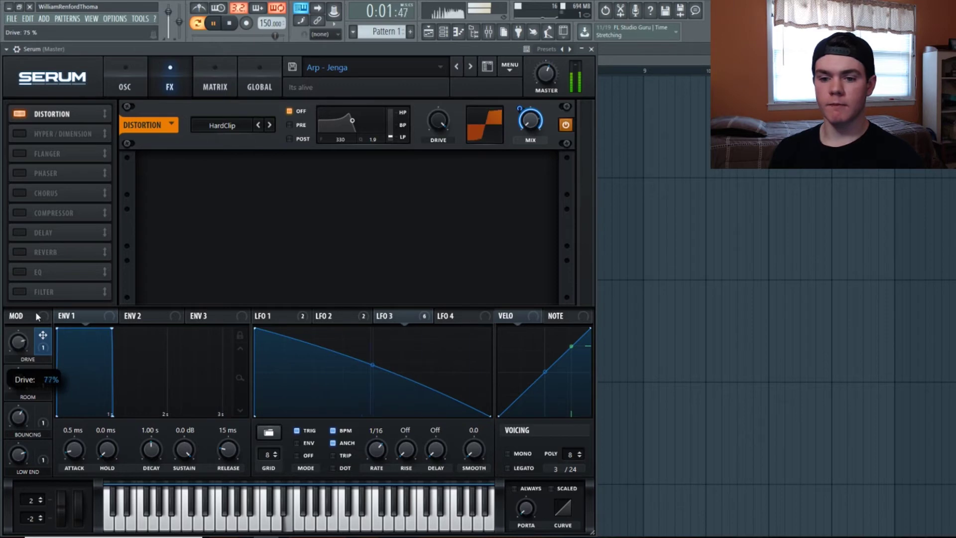
{"action": "left_click", "coordinate": [229, 23]}
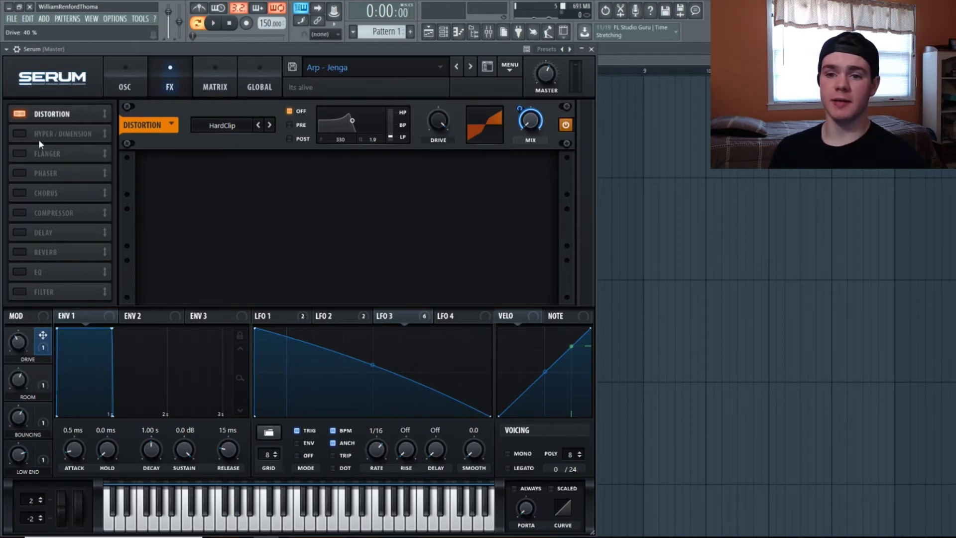
- Enable the Hyper/Dimension effect, check the hyper mix, keep the dimension mix at 50%, and play the pattern
{"action": "left_click", "coordinate": [22, 136]}
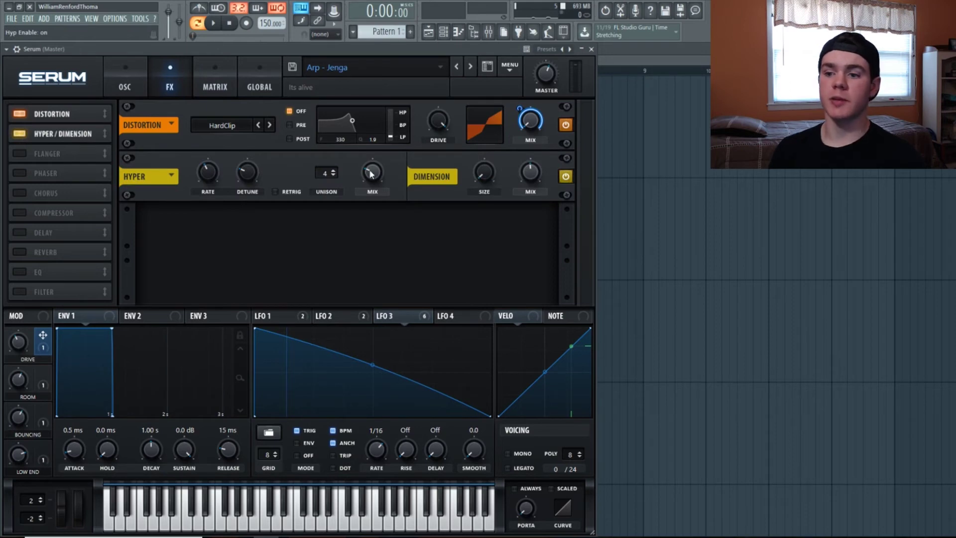
{"action": "mouse_move", "coordinate": [378, 173]}
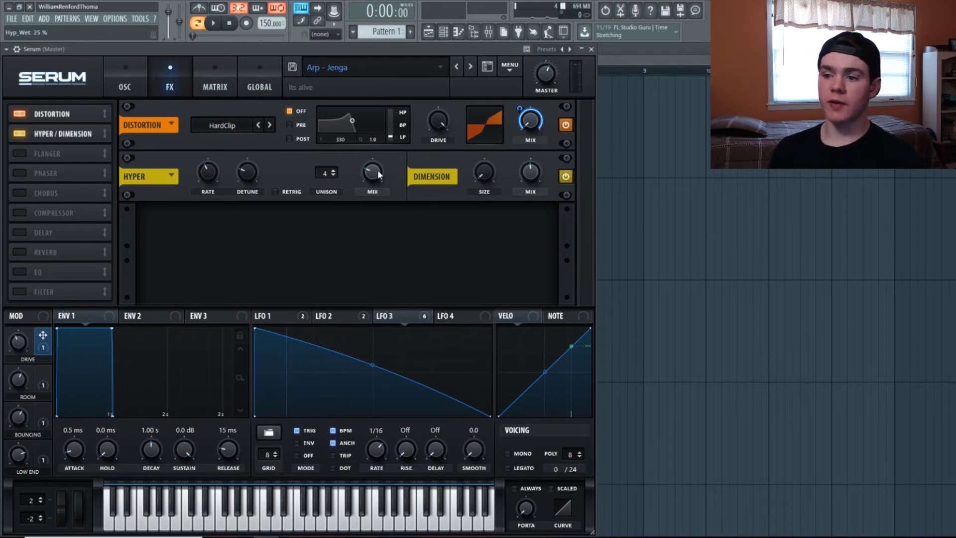
{"action": "mouse_move", "coordinate": [530, 176]}
{"action": "left_click_drag", "start_coordinate": [530, 174], "coordinate": [529, 172]}
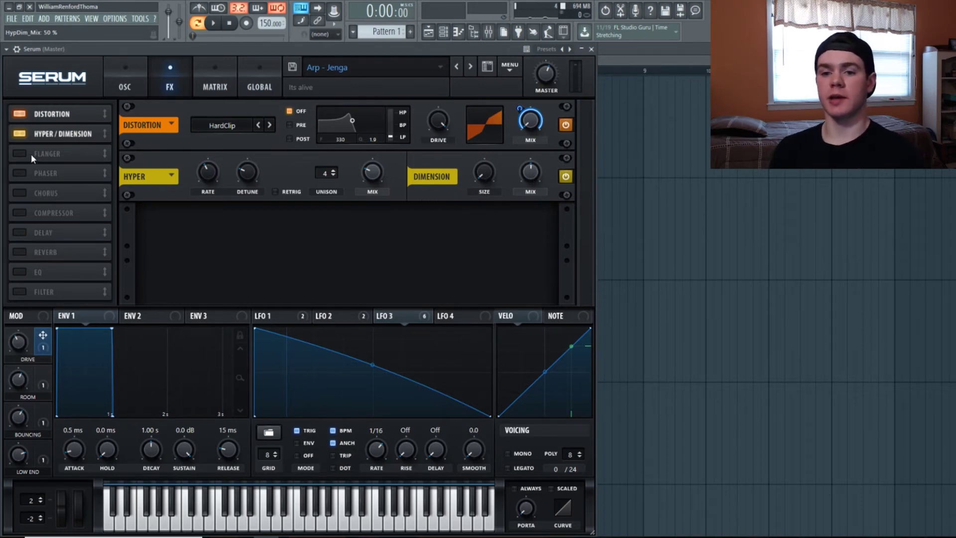
{"action": "left_click", "coordinate": [214, 23]}
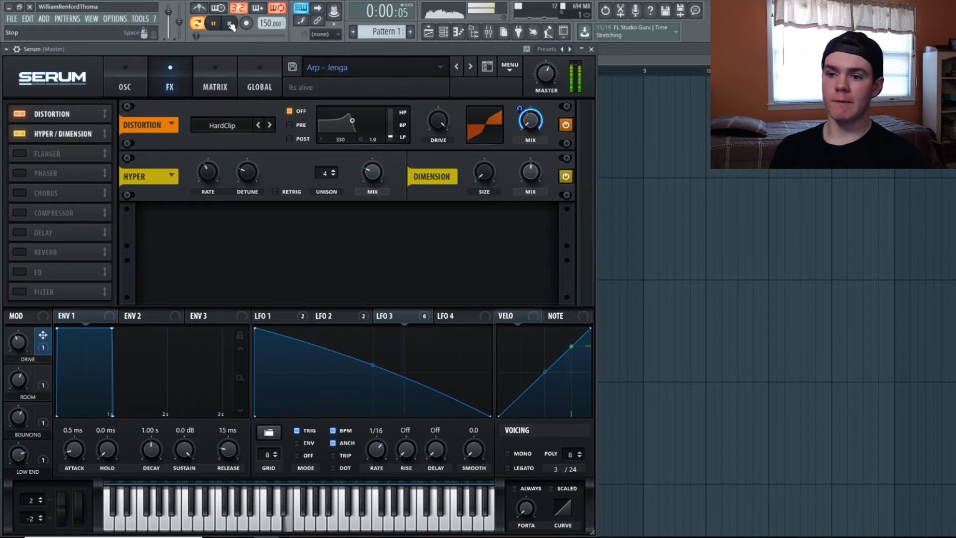
{"action": "left_click", "coordinate": [229, 24]}
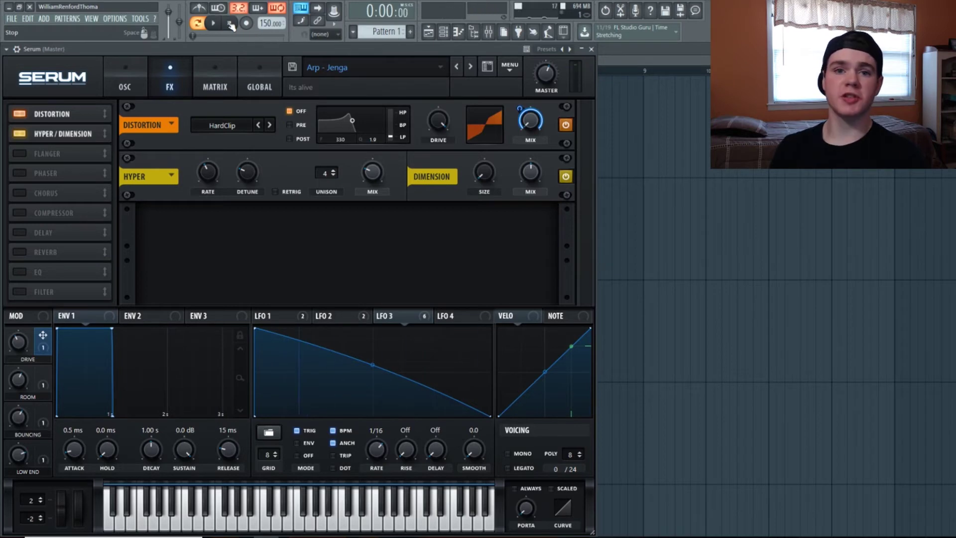
- Enable the flanger effect, check its mix amount, and play the pattern
{"action": "left_click", "coordinate": [29, 155]}
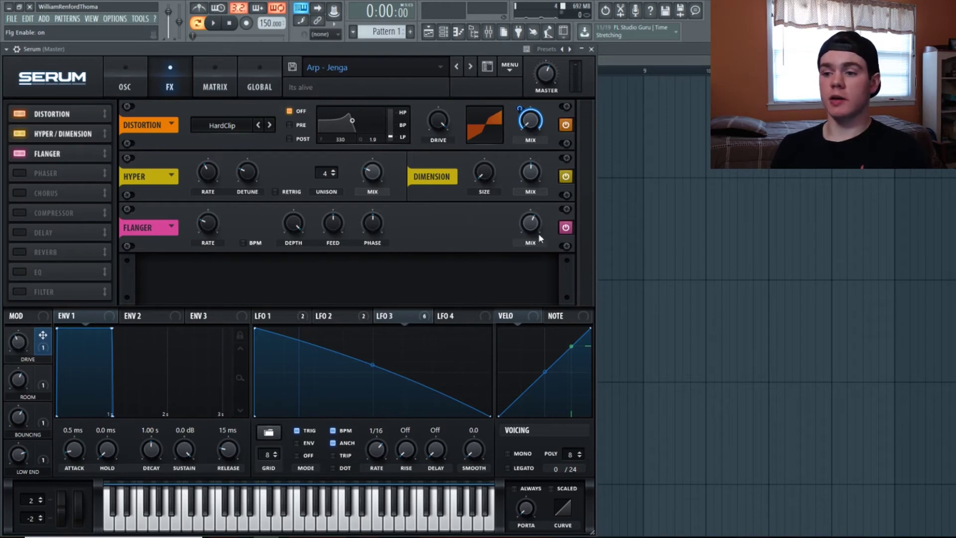
{"action": "mouse_move", "coordinate": [542, 222]}
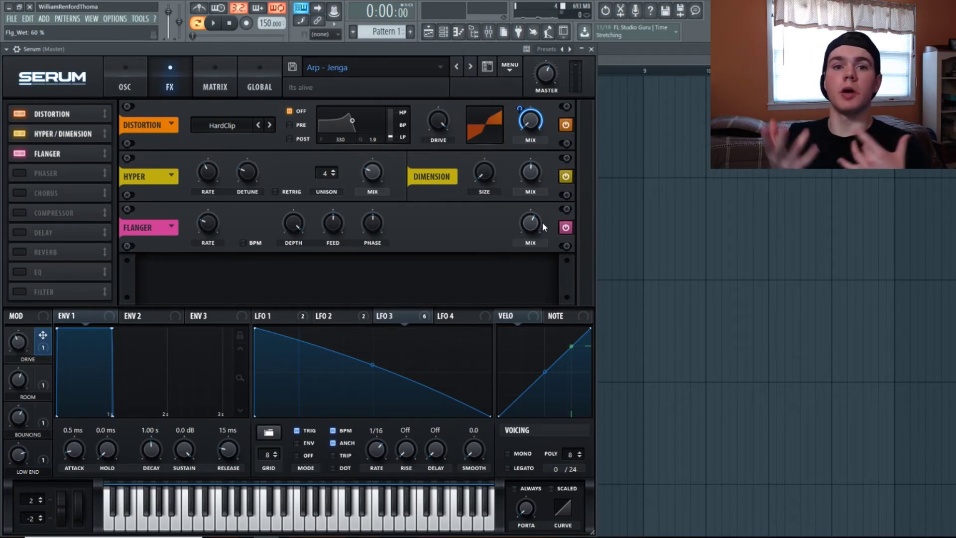
{"action": "left_click", "coordinate": [220, 25]}
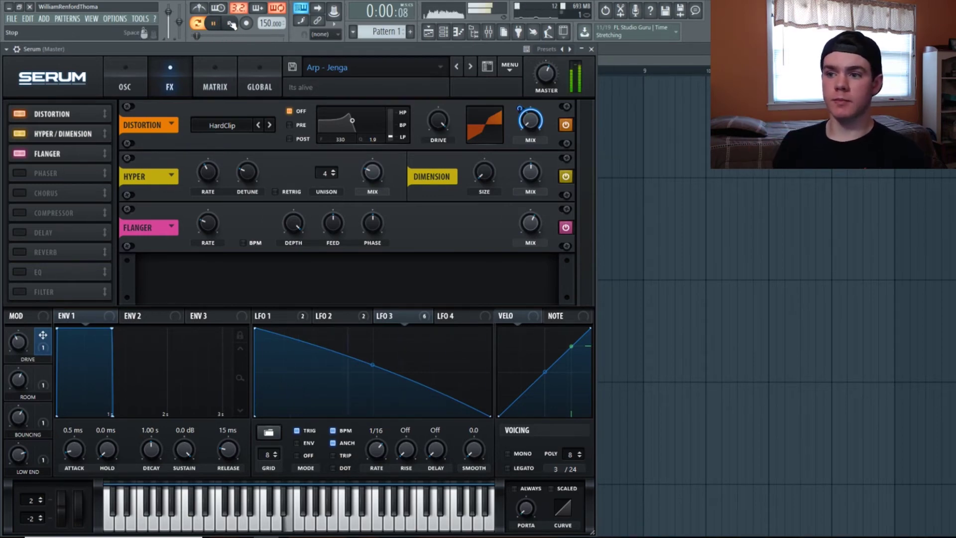
{"action": "left_click", "coordinate": [232, 25]}
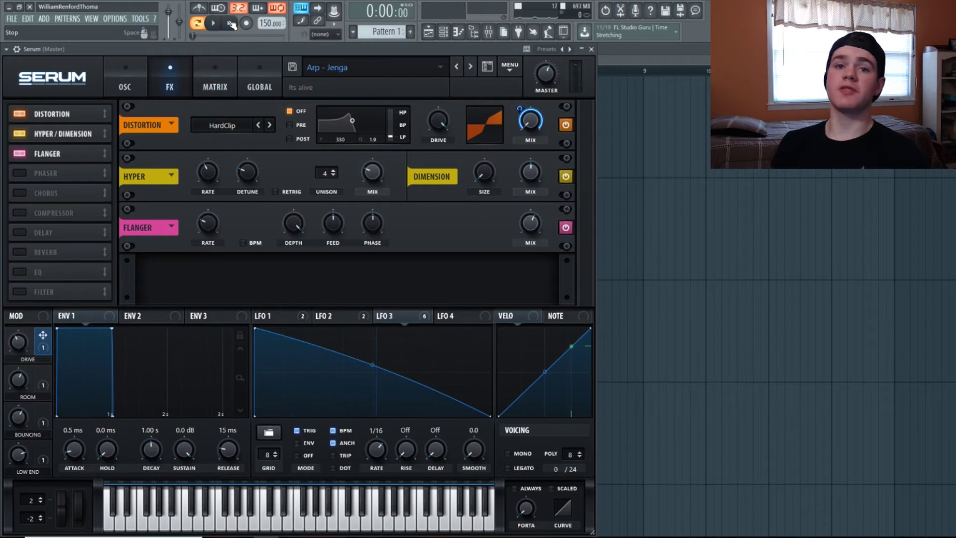
- Enable the phaser effect and review its rate, frequency, feedback and mix settings
{"action": "left_click", "coordinate": [45, 175]}
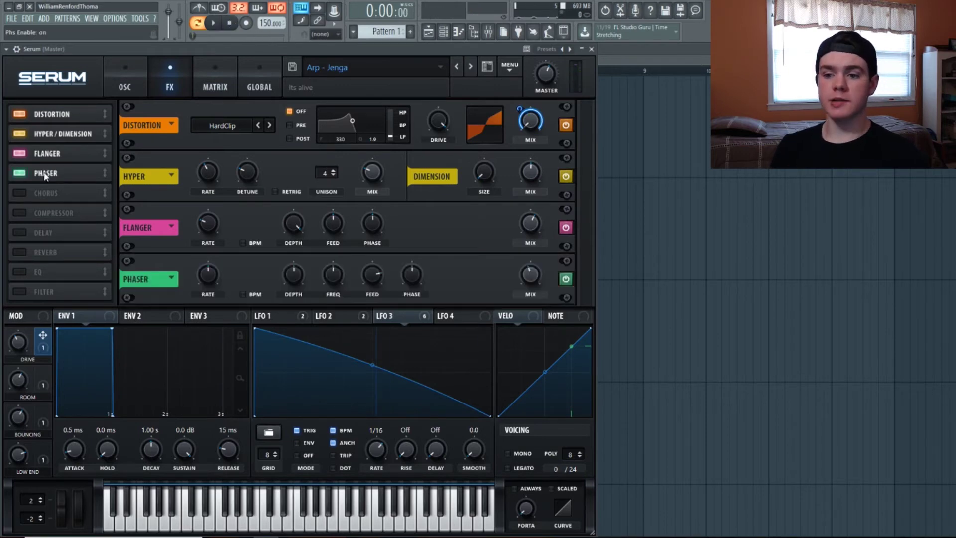
{"action": "mouse_move", "coordinate": [207, 278]}
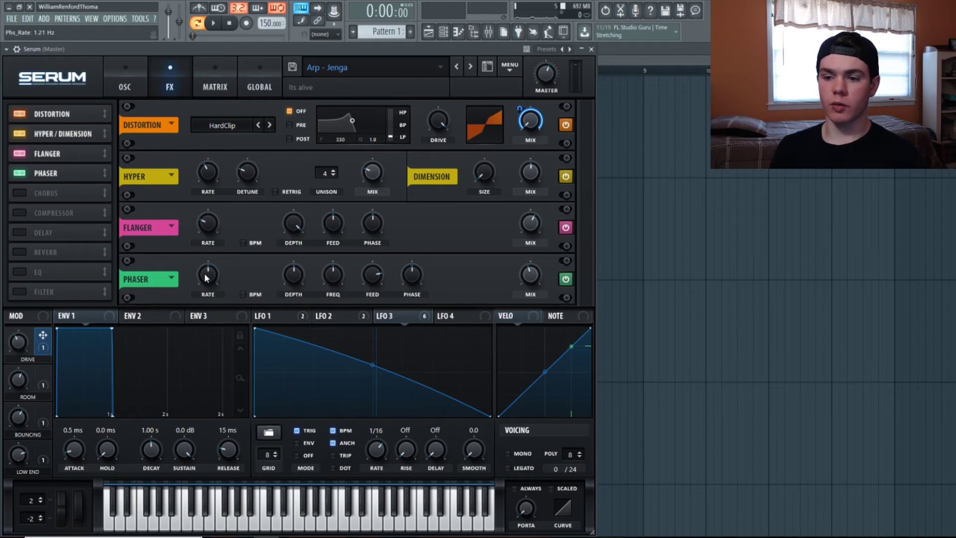
{"action": "mouse_move", "coordinate": [323, 278]}
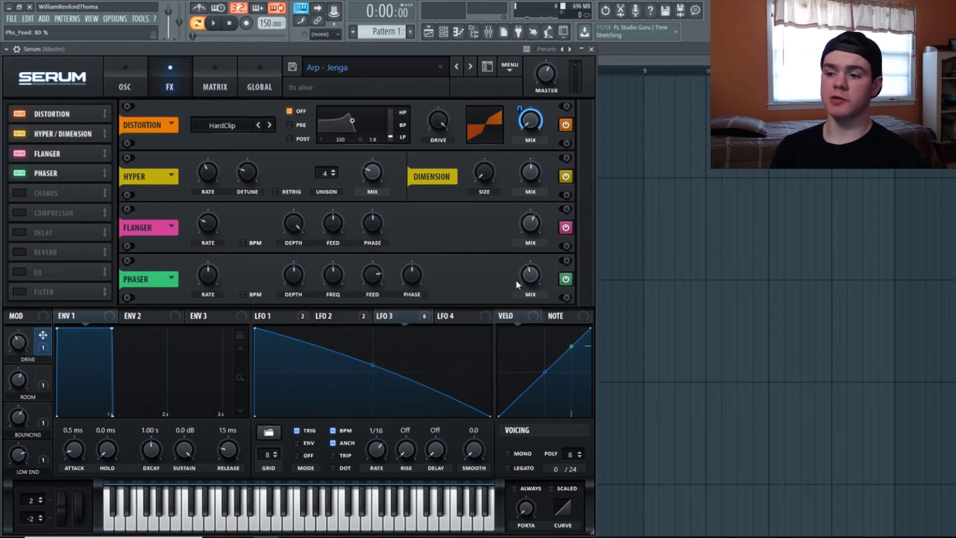
{"action": "mouse_move", "coordinate": [531, 282]}
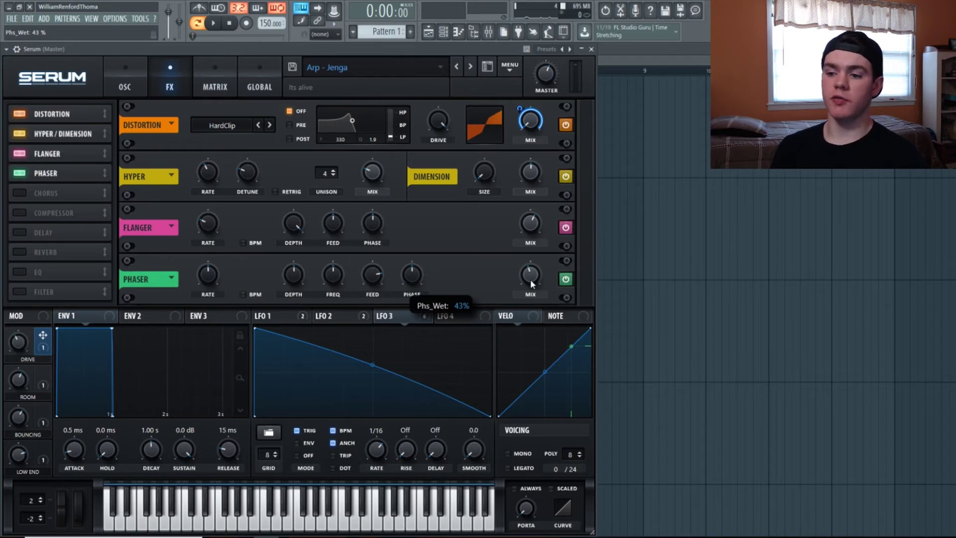
- Try the phaser's mix at 100% and play the pattern to hear the exaggerated effect
{"action": "left_click_drag", "start_coordinate": [530, 282], "coordinate": [530, 249]}
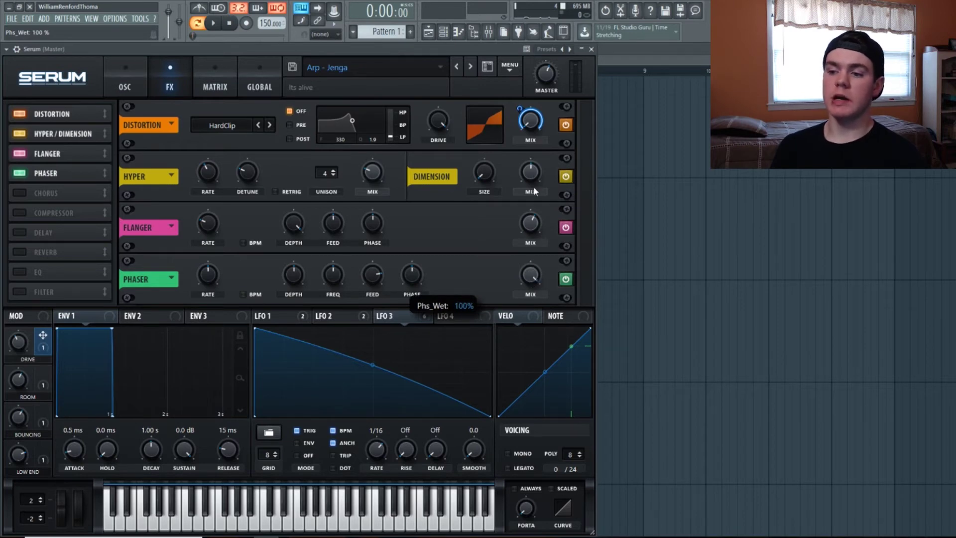
{"action": "left_click", "coordinate": [215, 25]}
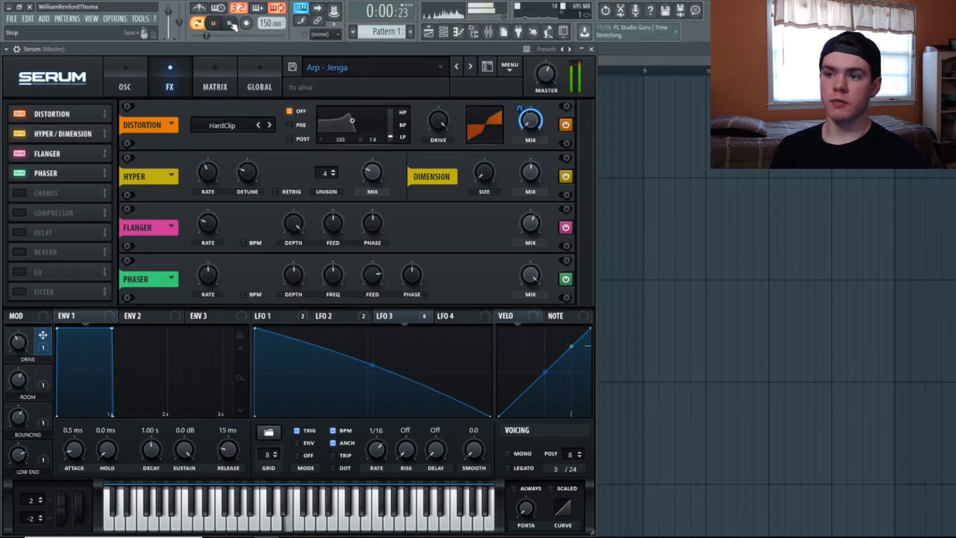
{"action": "left_click", "coordinate": [230, 24]}
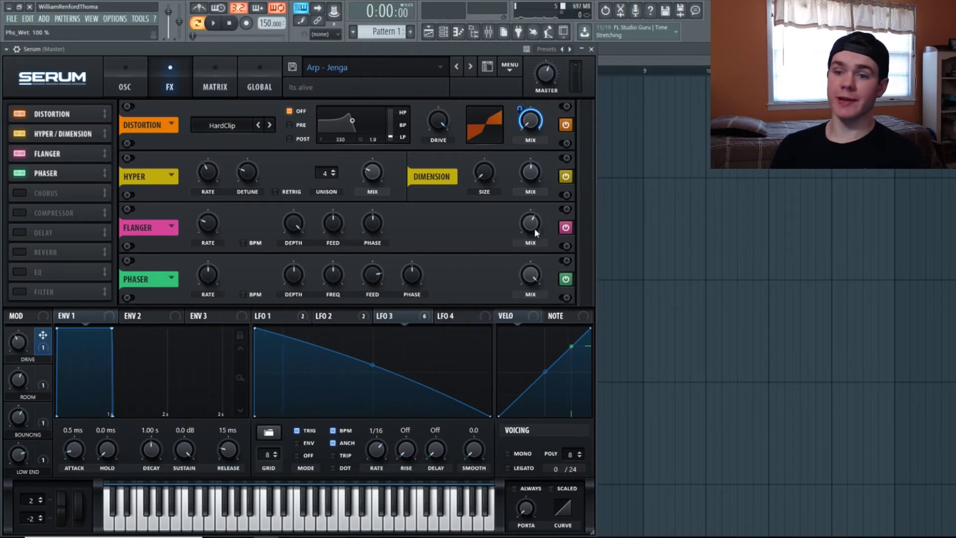
- Lower the phaser's mix back to its original level and play the pattern
{"action": "left_click_drag", "start_coordinate": [531, 273], "coordinate": [525, 330]}
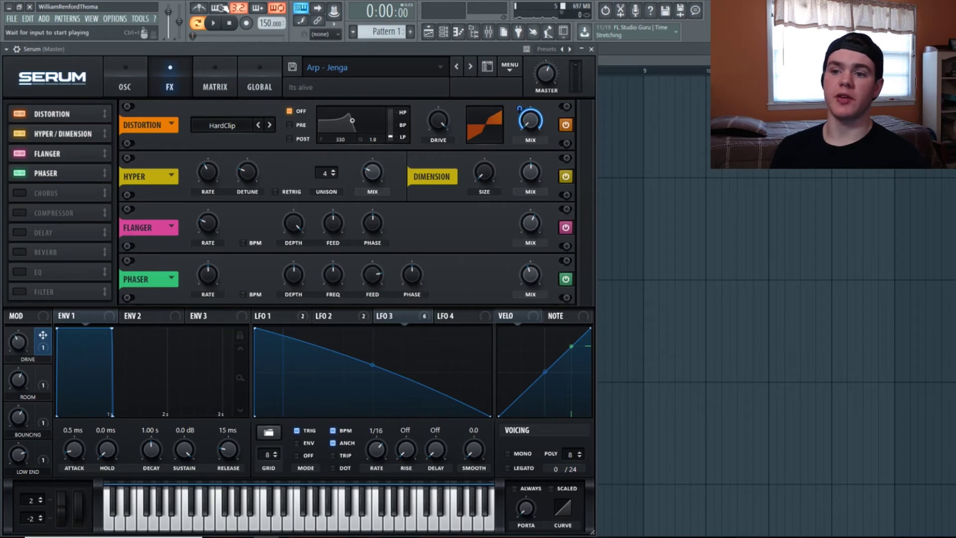
{"action": "left_click", "coordinate": [213, 24]}
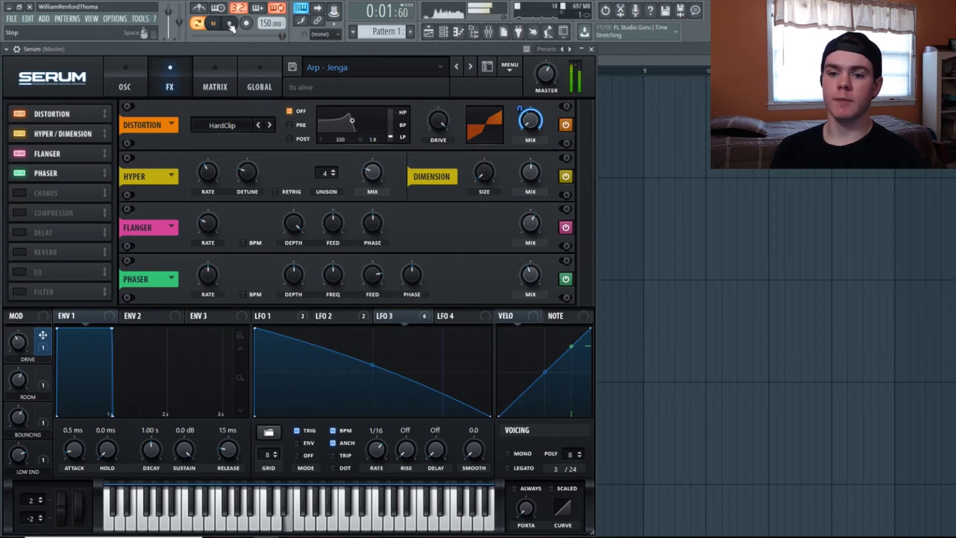
{"action": "left_click", "coordinate": [230, 24]}
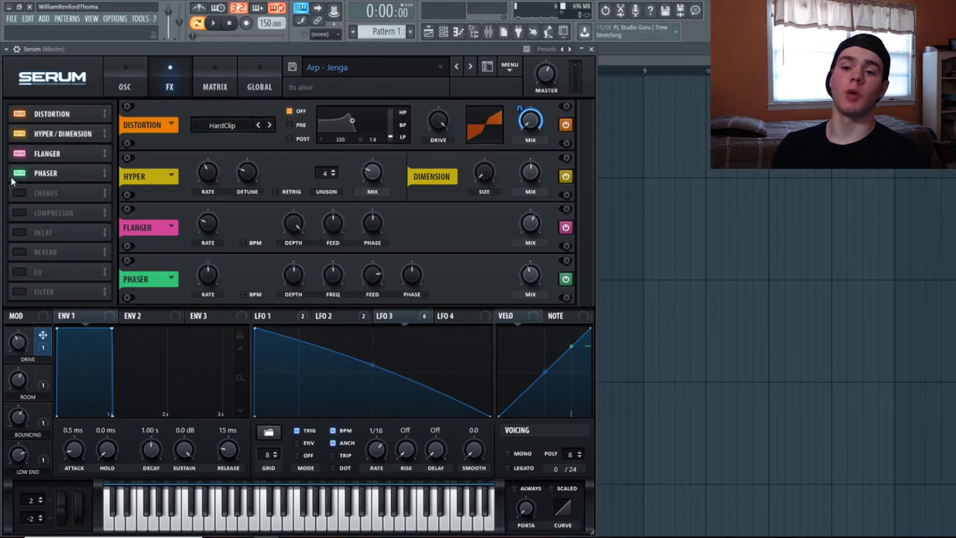
- Enable the chorus effect, raise its mix to the maximum, and play the pattern
{"action": "left_click", "coordinate": [44, 193]}
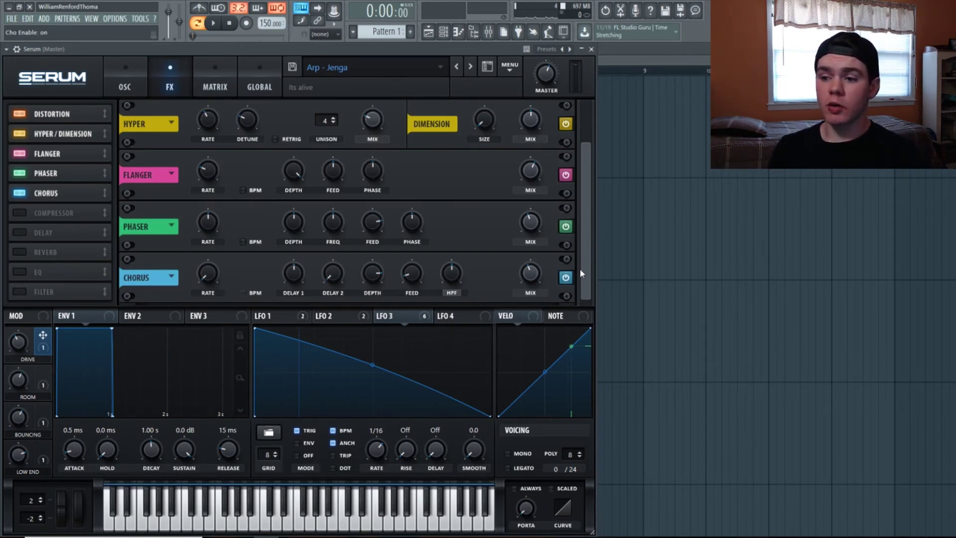
{"action": "mouse_move", "coordinate": [535, 274]}
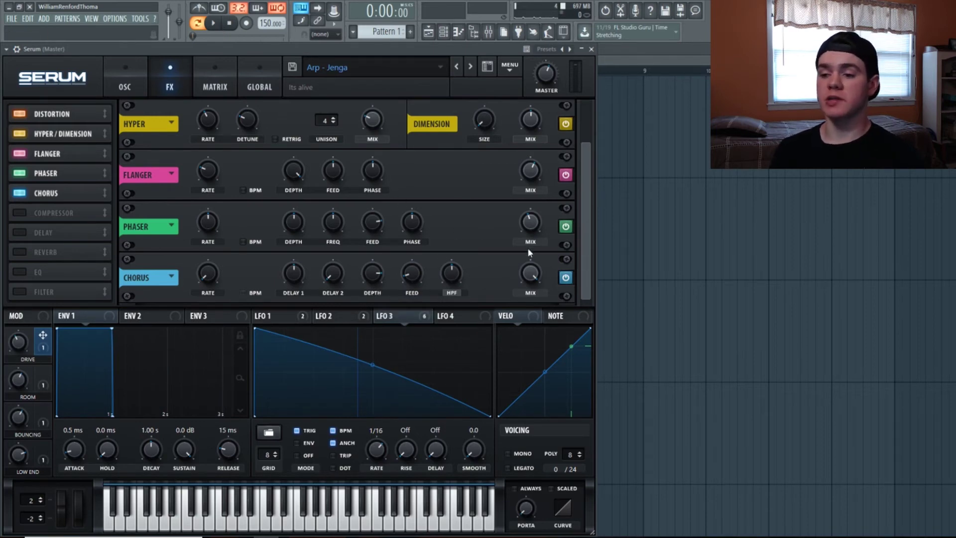
{"action": "left_click", "coordinate": [214, 25]}
{"action": "left_click", "coordinate": [228, 25]}
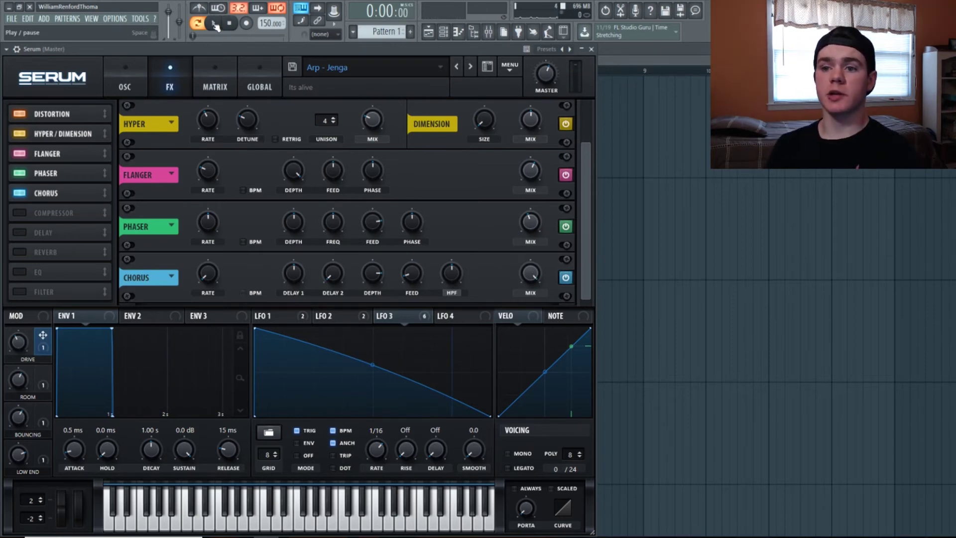
- Replay the pattern while lowering the chorus mix, and settle it at 45%
{"action": "left_click", "coordinate": [215, 25]}
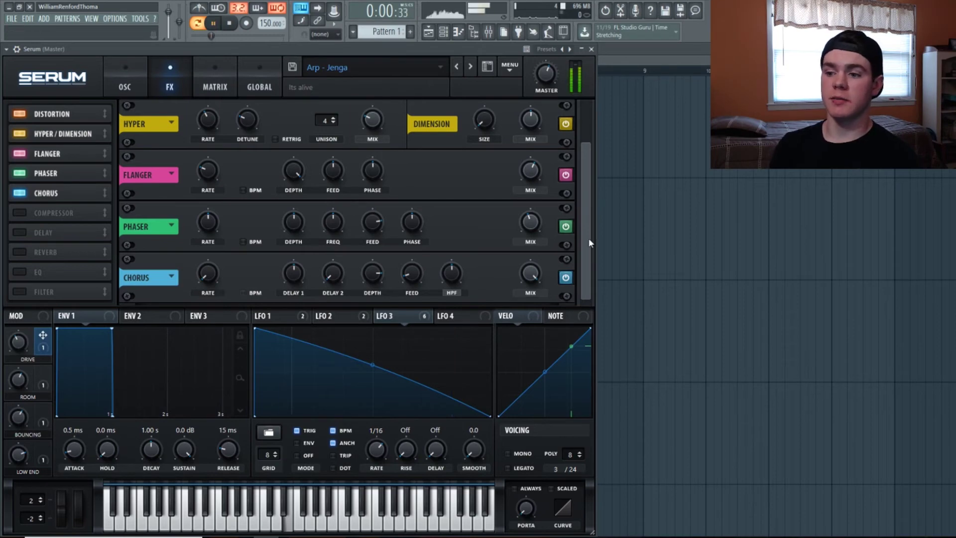
{"action": "left_click_drag", "start_coordinate": [530, 273], "coordinate": [526, 336]}
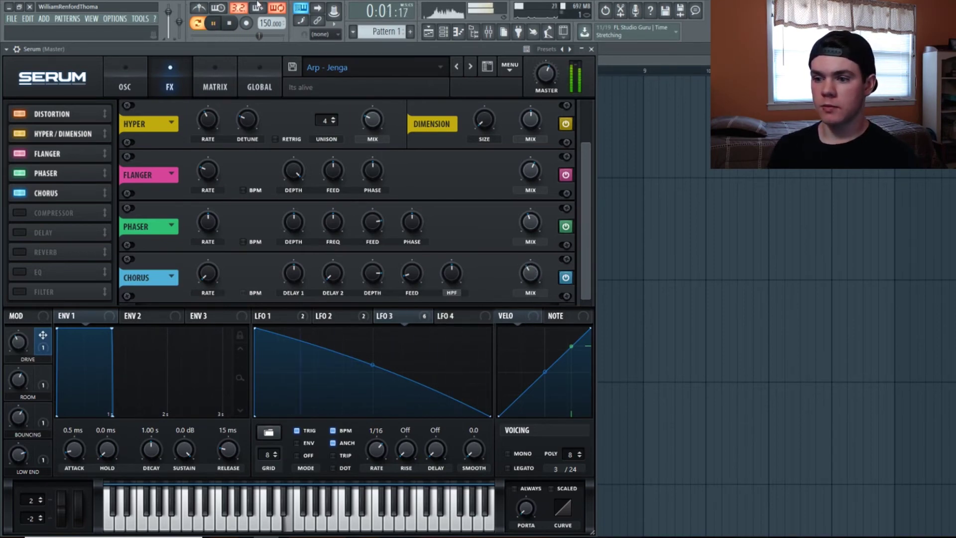
{"action": "left_click", "coordinate": [237, 23]}
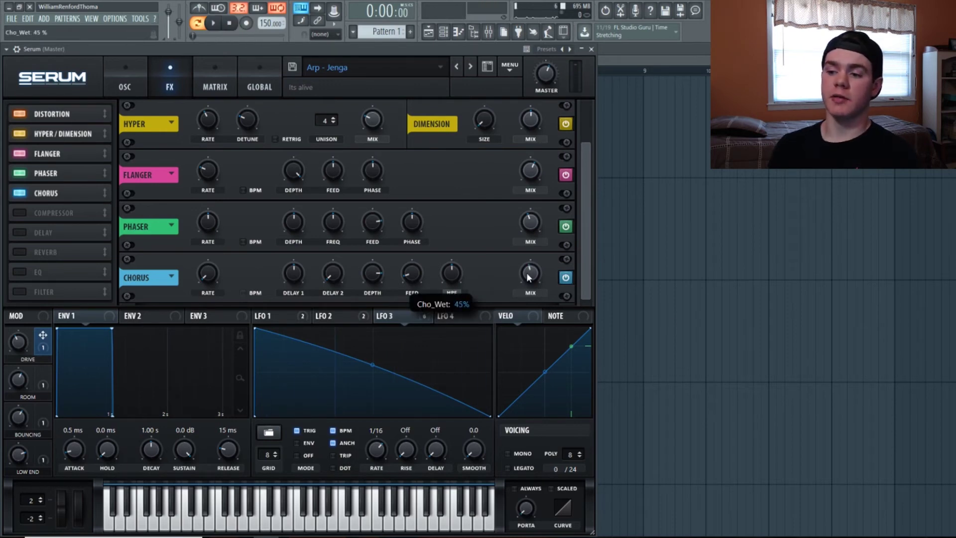
- Enable the compressor effect in multiband mode and check its threshold
{"action": "left_click", "coordinate": [53, 213]}
{"action": "left_click", "coordinate": [404, 293]}
{"action": "left_click", "coordinate": [212, 276]}
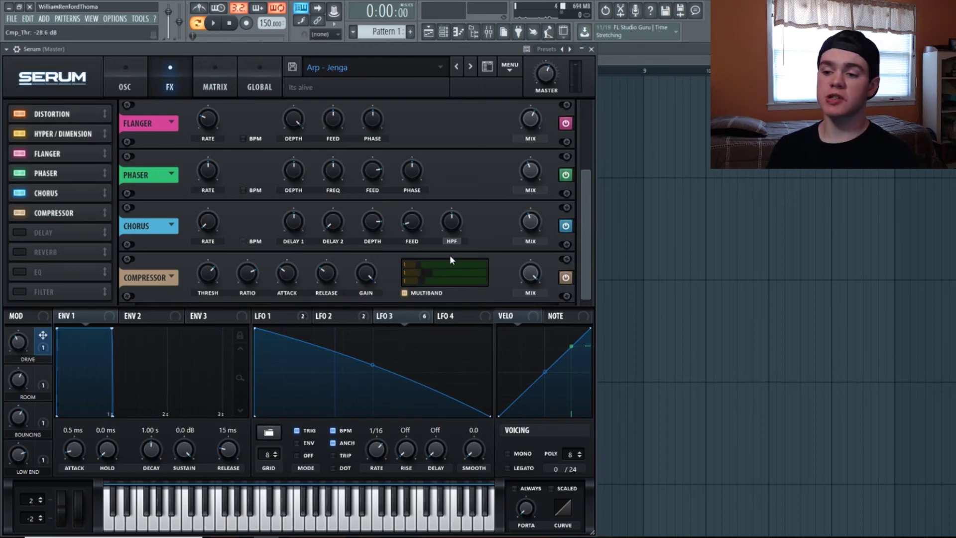
- Play the pattern with the multiband compressor on, then stop playback
{"action": "mouse_move", "coordinate": [446, 272]}
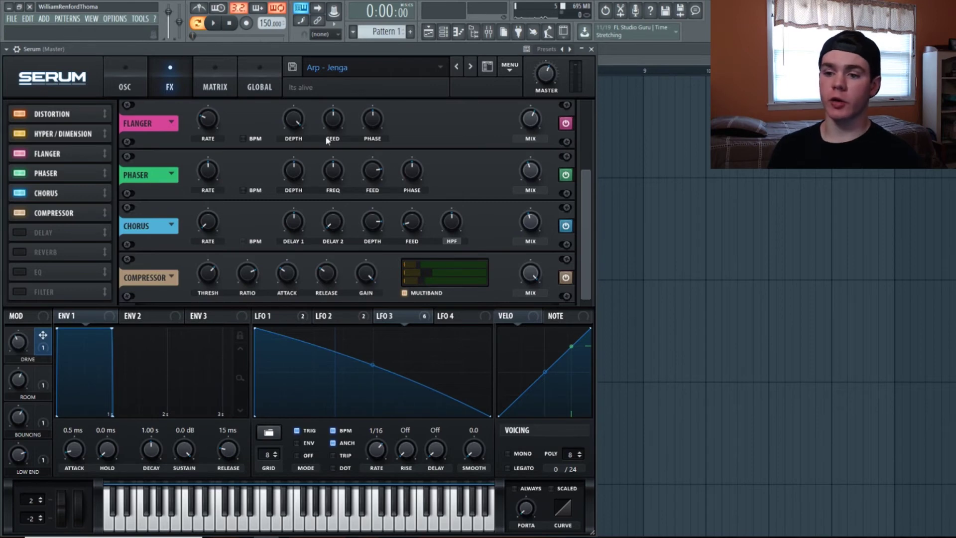
{"action": "left_click", "coordinate": [213, 23]}
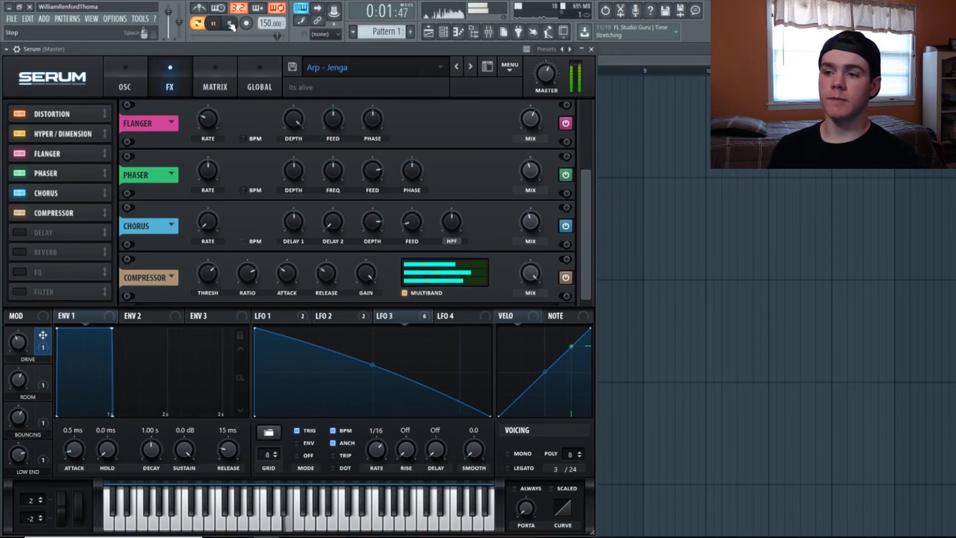
{"action": "left_click", "coordinate": [231, 26]}
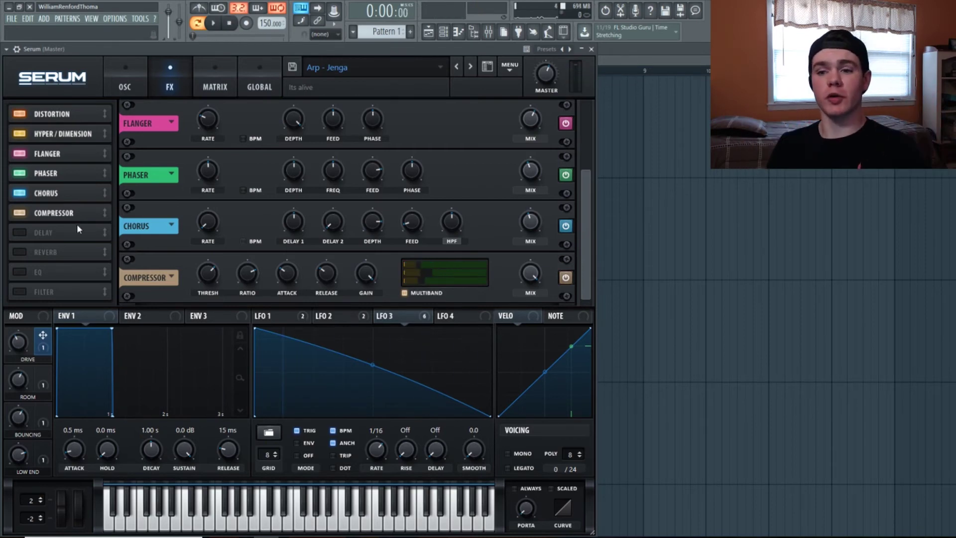
- Enable the delay effect and check its feedback, BPM sync, left and right times, and mix
{"action": "left_click", "coordinate": [33, 233]}
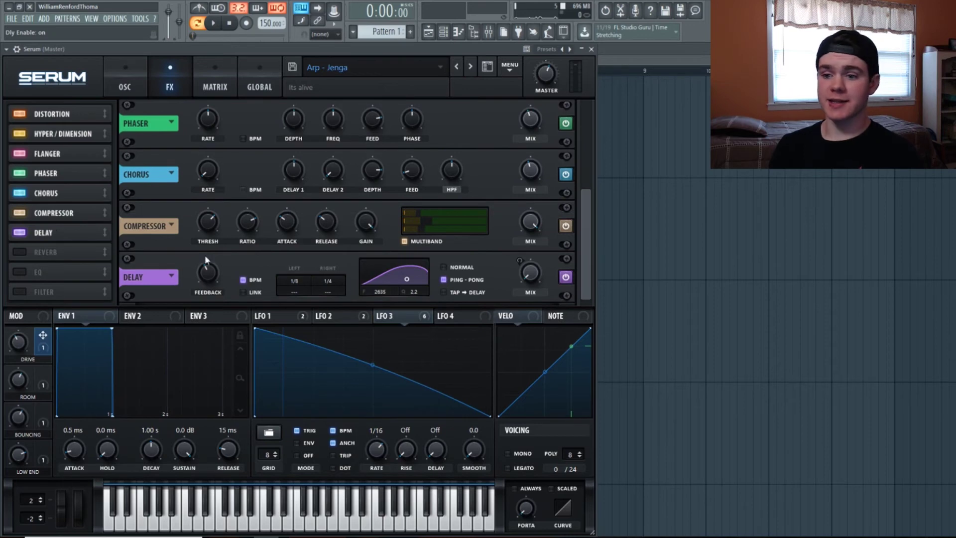
{"action": "mouse_move", "coordinate": [210, 279]}
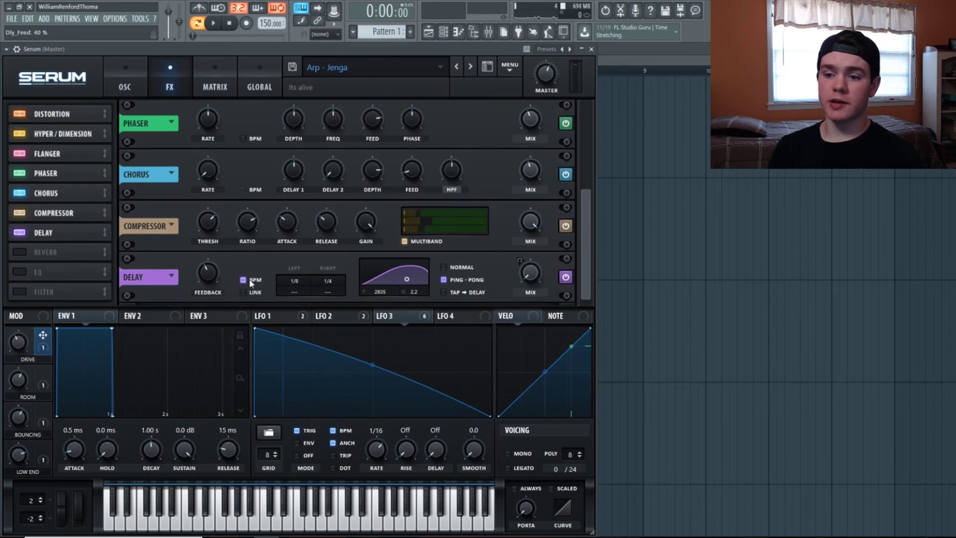
{"action": "mouse_move", "coordinate": [262, 284]}
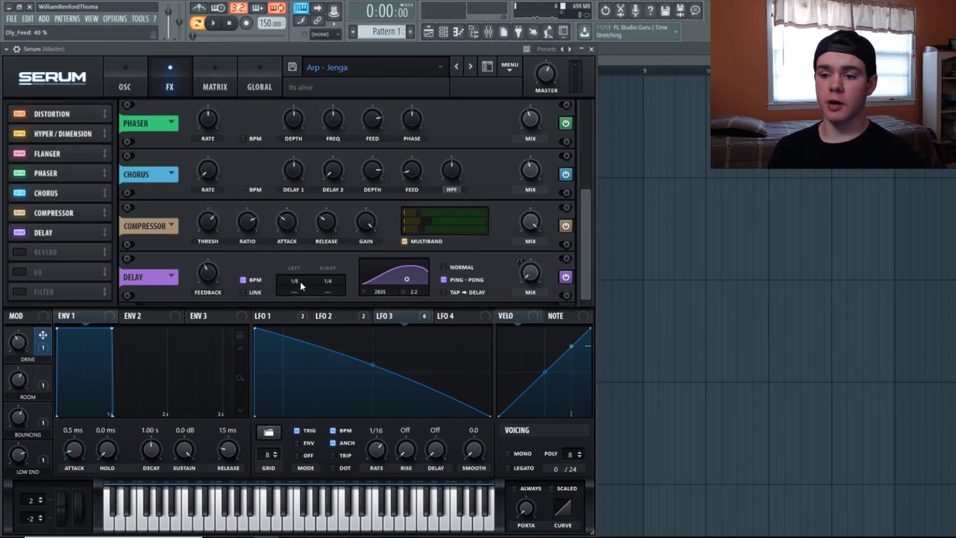
{"action": "mouse_move", "coordinate": [331, 284]}
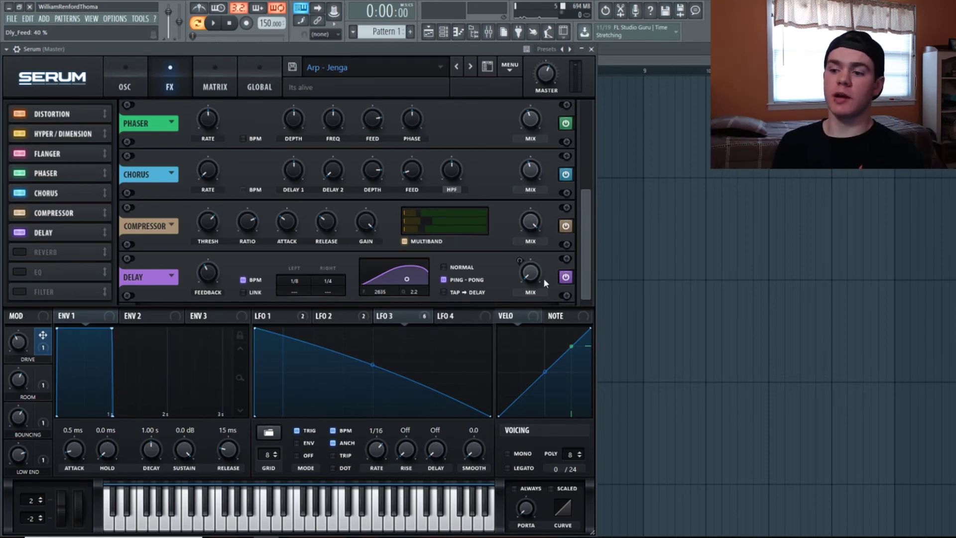
{"action": "mouse_move", "coordinate": [536, 281]}
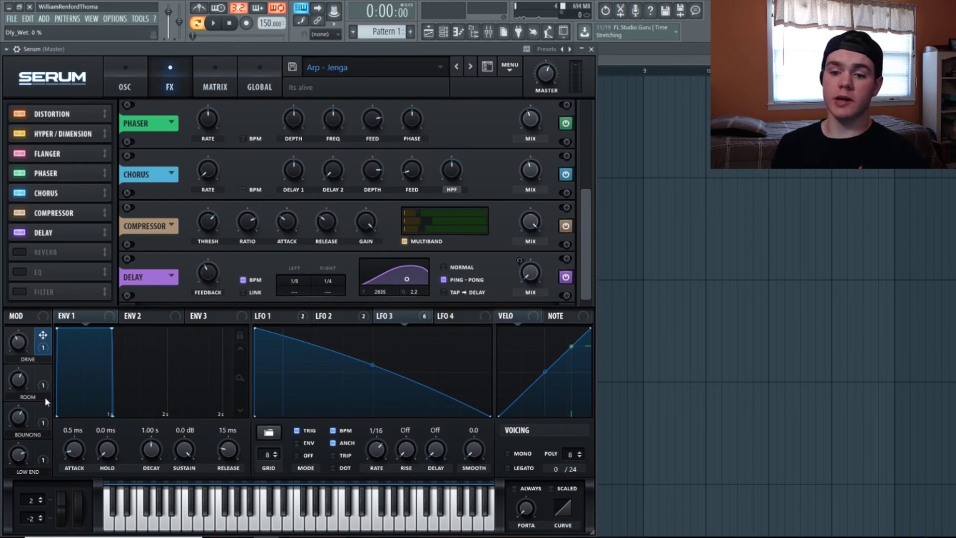
- Turn off the bypass on the Bouncing macro's (Macro 3) modulation of the delay mix and play notes to hear it
{"action": "mouse_move", "coordinate": [45, 422]}
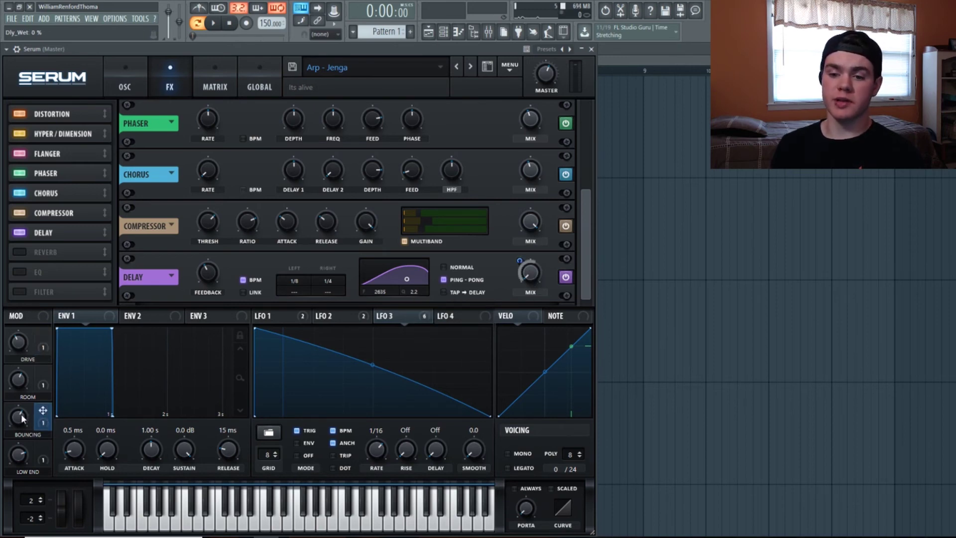
{"action": "right_click", "coordinate": [520, 259]}
{"action": "left_click", "coordinate": [524, 258]}
{"action": "right_click", "coordinate": [524, 258]}
{"action": "left_click", "coordinate": [568, 275]}
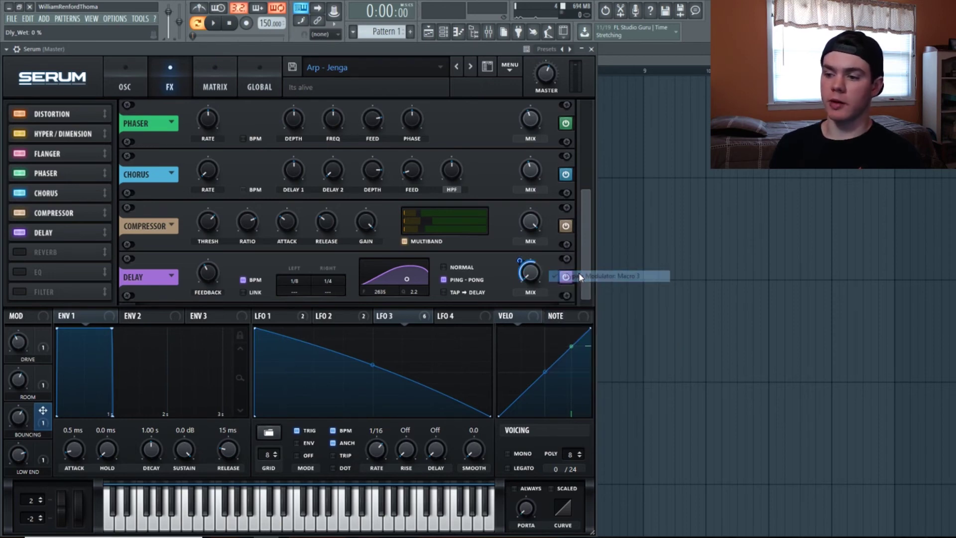
{"action": "mouse_move", "coordinate": [517, 263]}
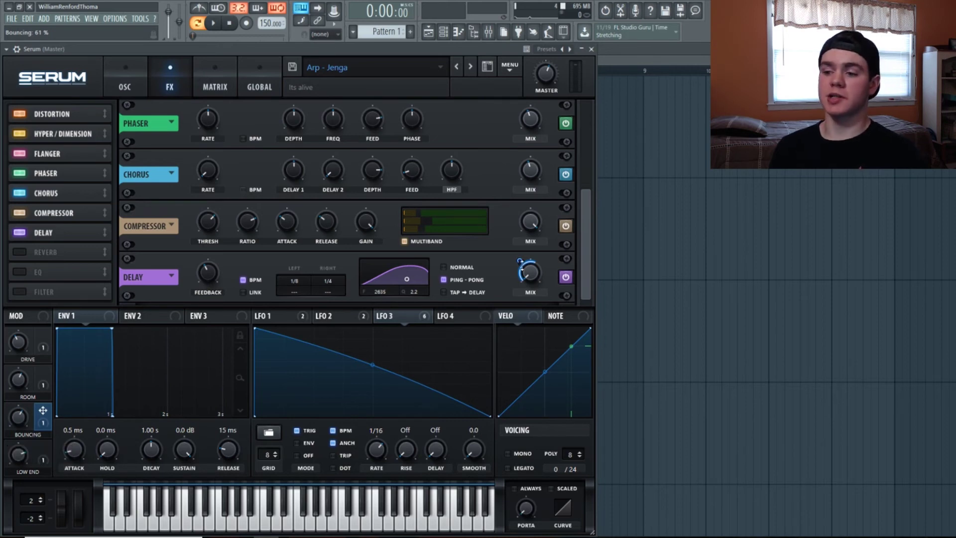
{"action": "key", "text": "c"}
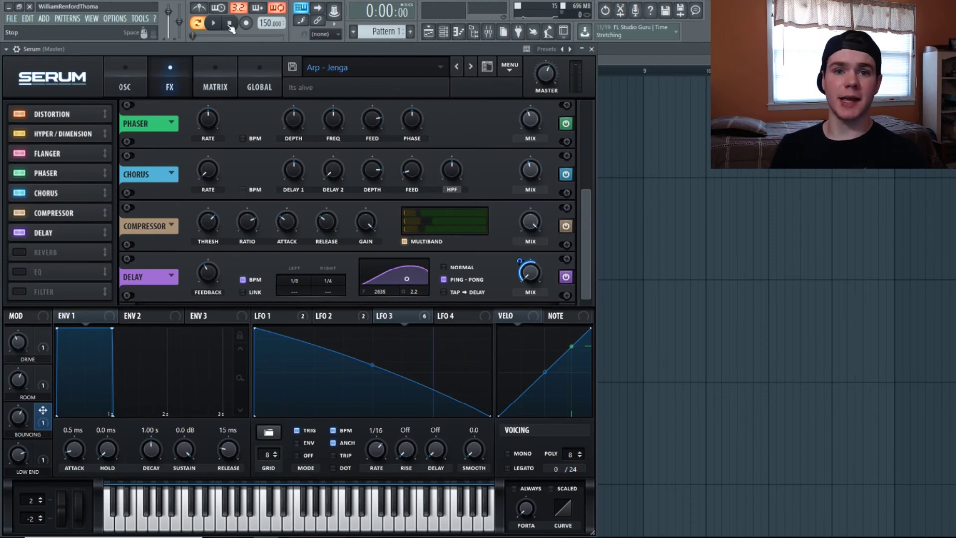
- Enable the reverb effect, activate the Room macro's modulation of its mix at an amount of 52, and play it
{"action": "left_click", "coordinate": [70, 251]}
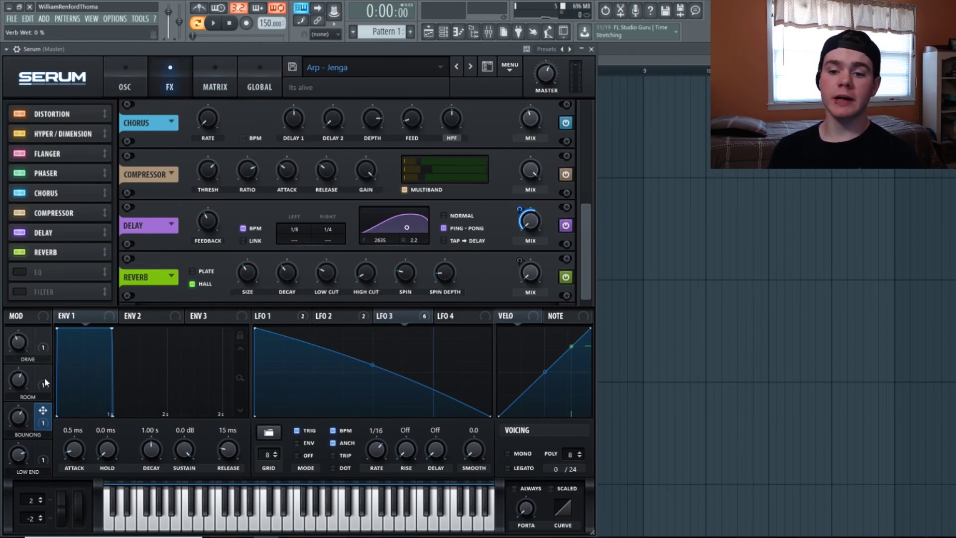
{"action": "mouse_move", "coordinate": [43, 374]}
{"action": "left_mouse_down"}
{"action": "mouse_move", "coordinate": [467, 285]}
{"action": "mouse_move", "coordinate": [529, 259]}
{"action": "left_mouse_up"}
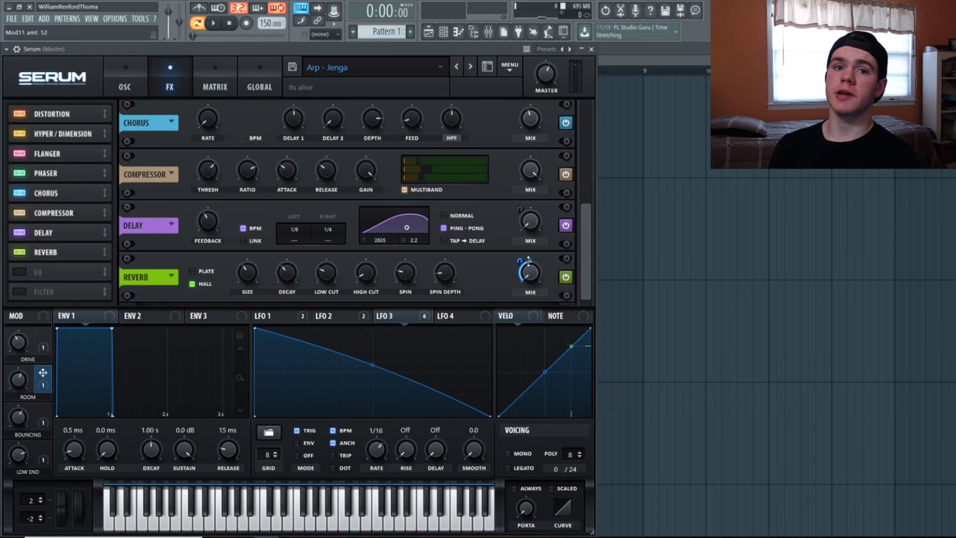
{"action": "right_click", "coordinate": [14, 378]}
{"action": "left_click", "coordinate": [14, 378]}
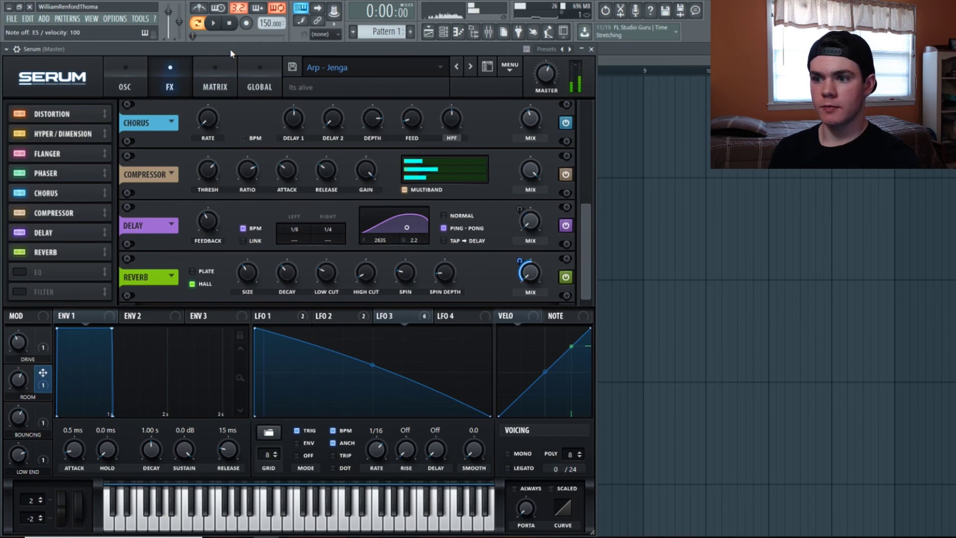
- Enable the EQ effect and turn off the bypass on the Low End macro's (Macro 4) modulation of the low band's Q
{"action": "left_click", "coordinate": [19, 273]}
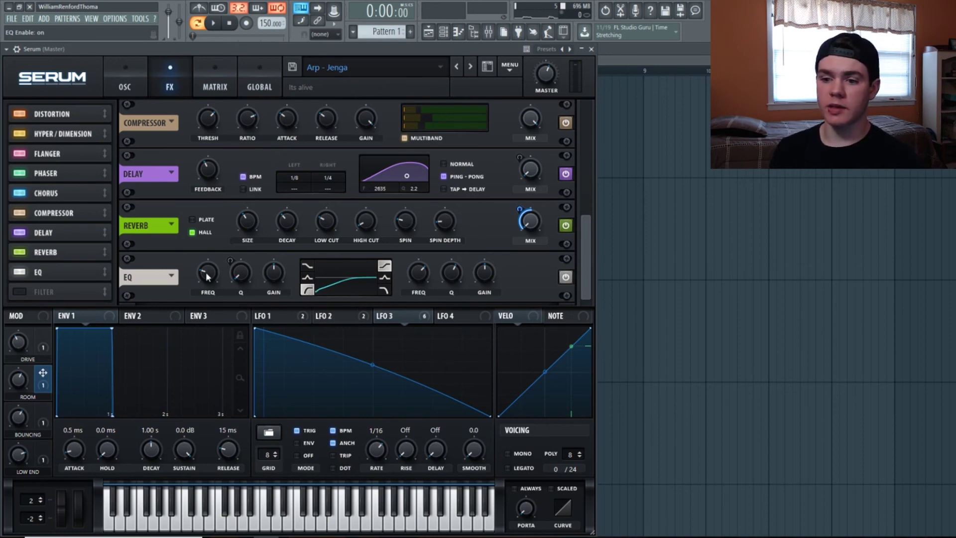
{"action": "mouse_move", "coordinate": [212, 279]}
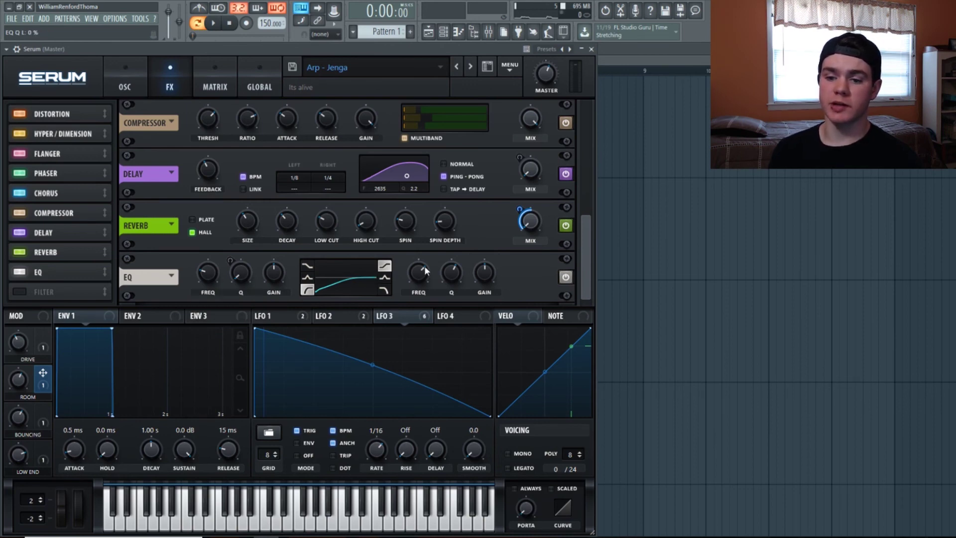
{"action": "left_click", "coordinate": [46, 449]}
{"action": "right_click", "coordinate": [231, 260]}
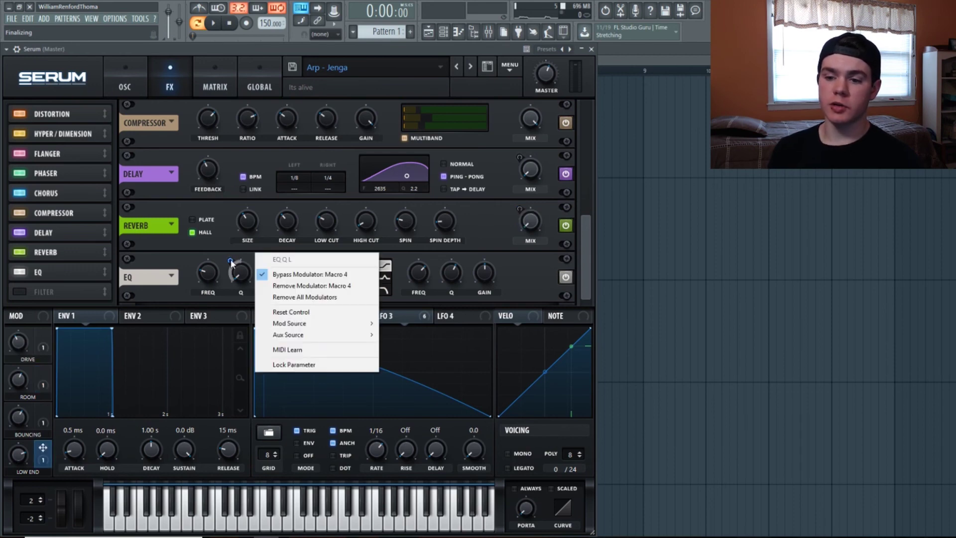
{"action": "left_click", "coordinate": [275, 274]}
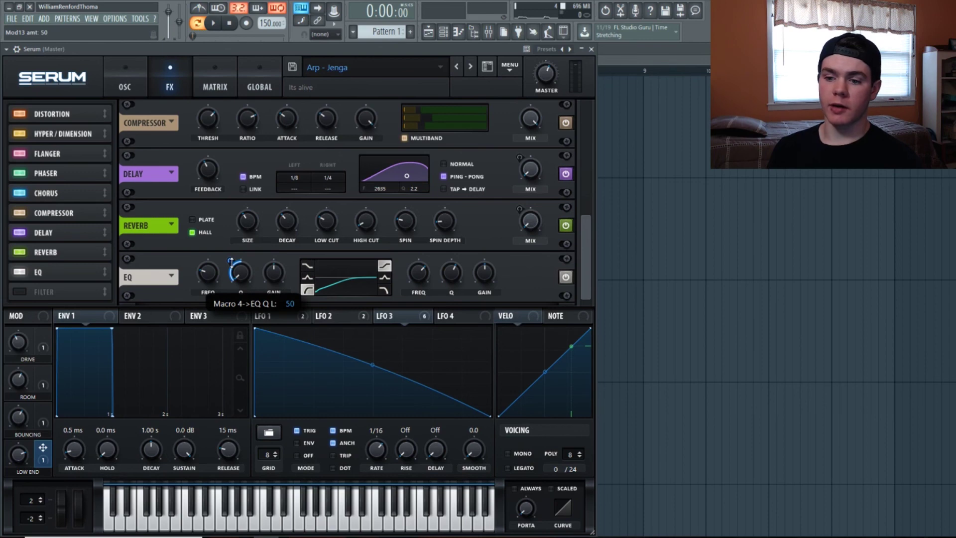
- Vary the Low End macro while playing the pattern to hear its effect on the EQ's low cut
{"action": "left_click", "coordinate": [16, 453]}
{"action": "left_click_drag", "start_coordinate": [17, 434], "coordinate": [28, 504]}
{"action": "key", "text": "space"}
{"action": "key", "text": "space"}
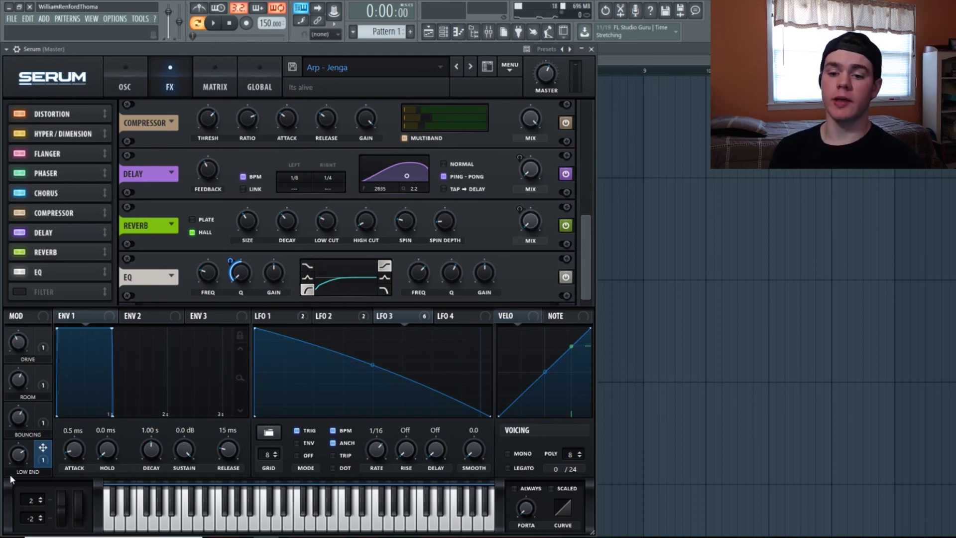
- Open the Low End macro's name for editing, keep the name, play the pattern and check the EQ's high-band gain
{"action": "double_click", "coordinate": [31, 472]}
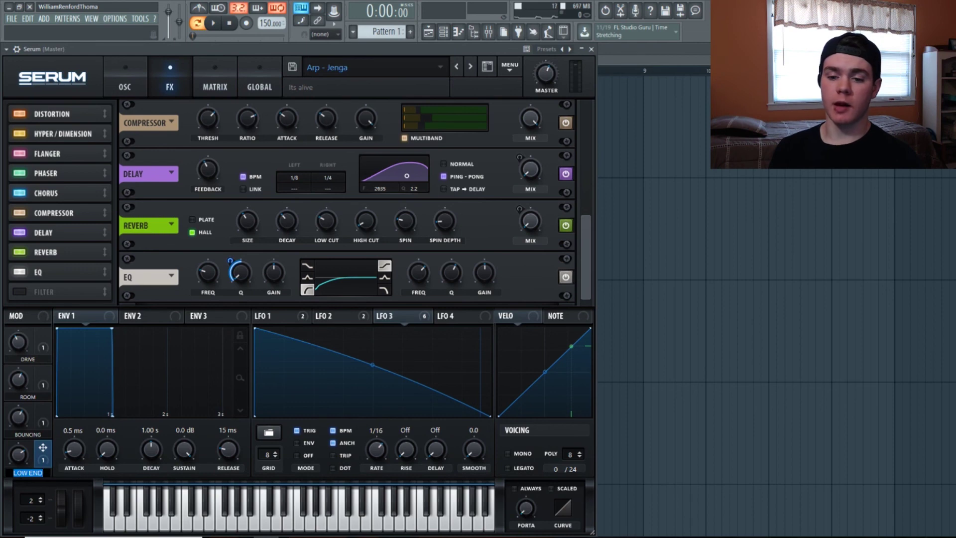
{"action": "key", "text": "Return"}
{"action": "key", "text": "space"}
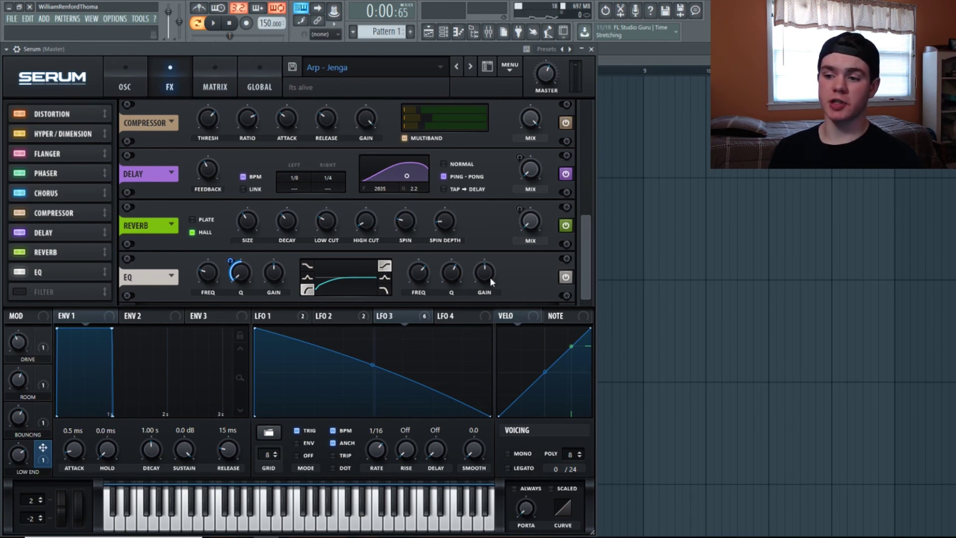
{"action": "mouse_move", "coordinate": [486, 274]}
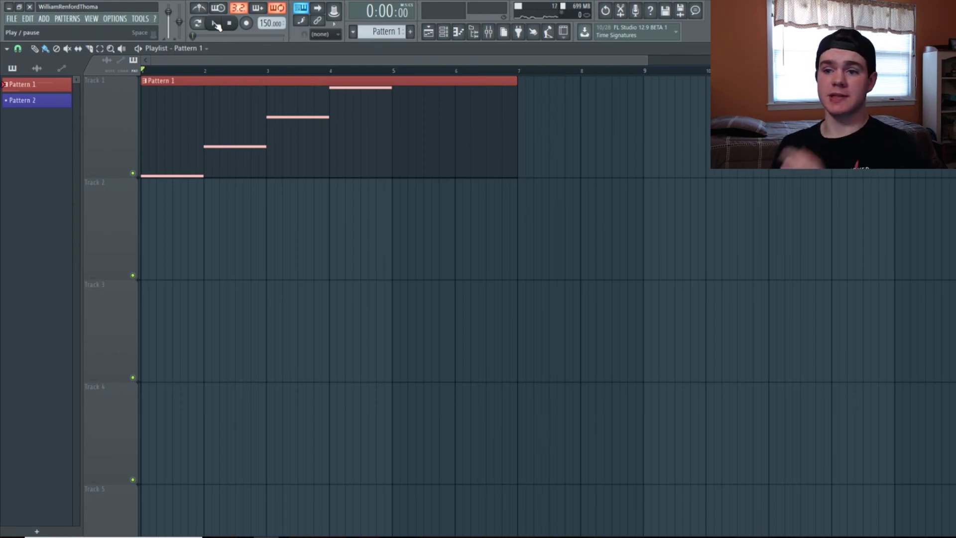
- Play Pattern 1 from the start in the Playlist and stop playback after the last note
{"action": "left_click", "coordinate": [215, 24]}
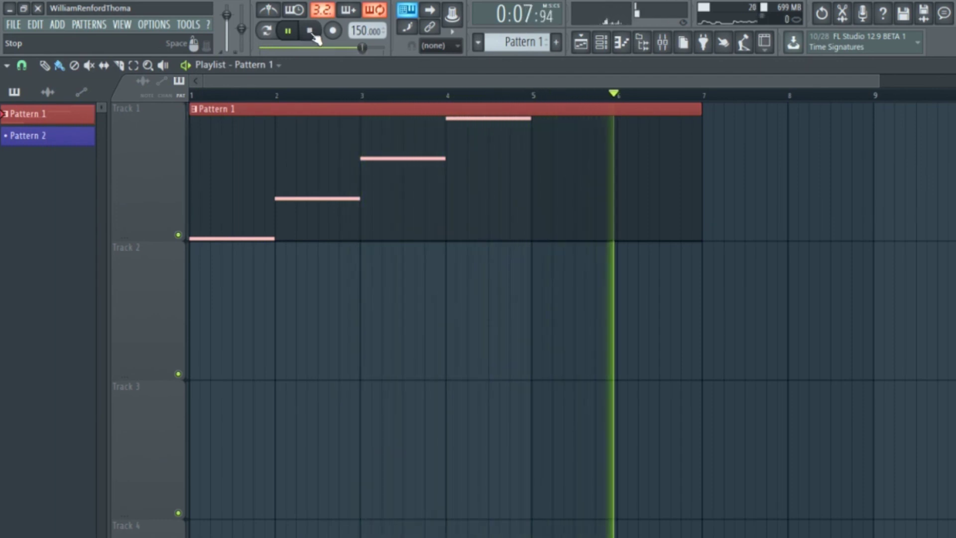
{"action": "left_click", "coordinate": [309, 31]}
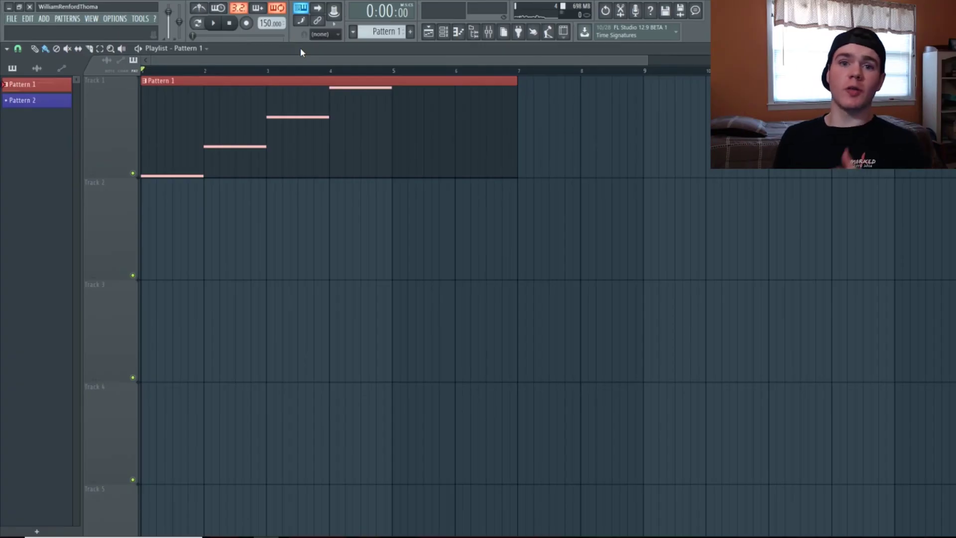